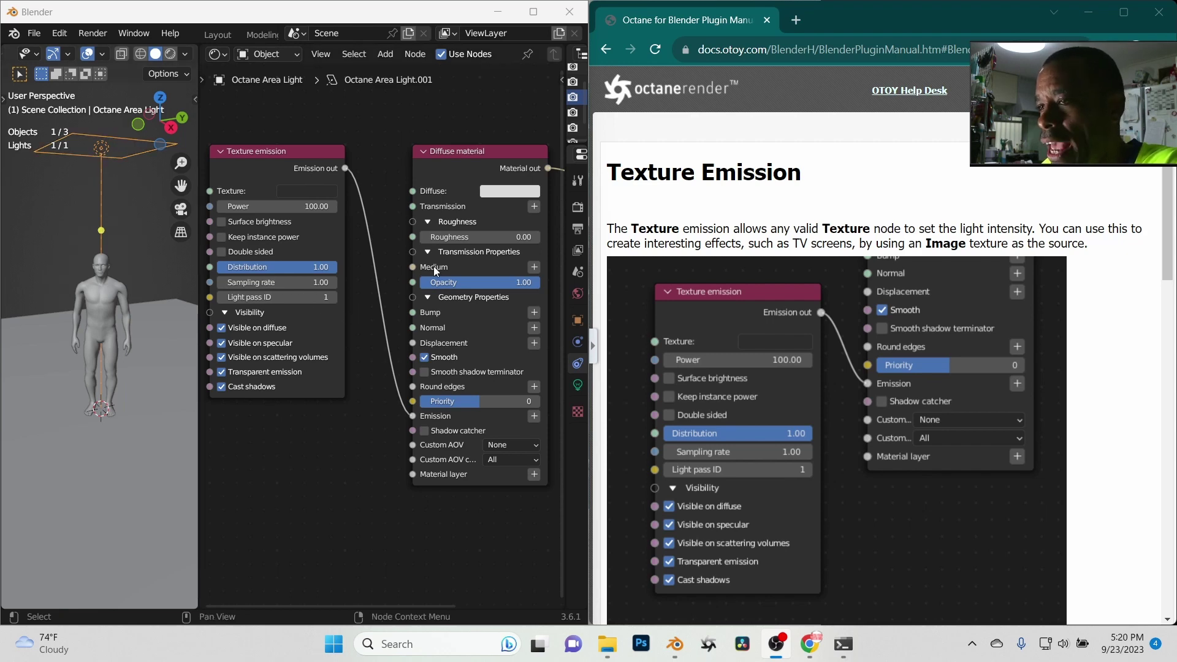
Step: Remove the link from the Texture emission node to the Diffuse material's Emission socket
scroll(433, 266, down, 3)
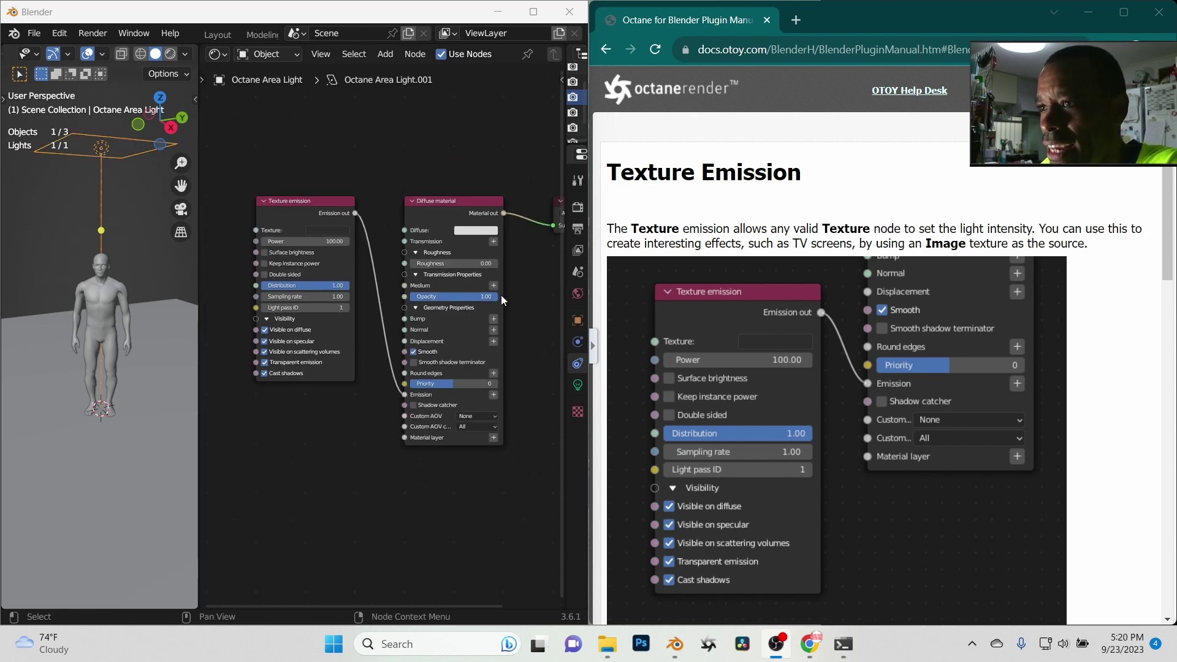
middle_drag(500, 299, 442, 233)
scroll(459, 292, up, 2)
scroll(514, 270, up, 1)
middle_drag(513, 271, 395, 231)
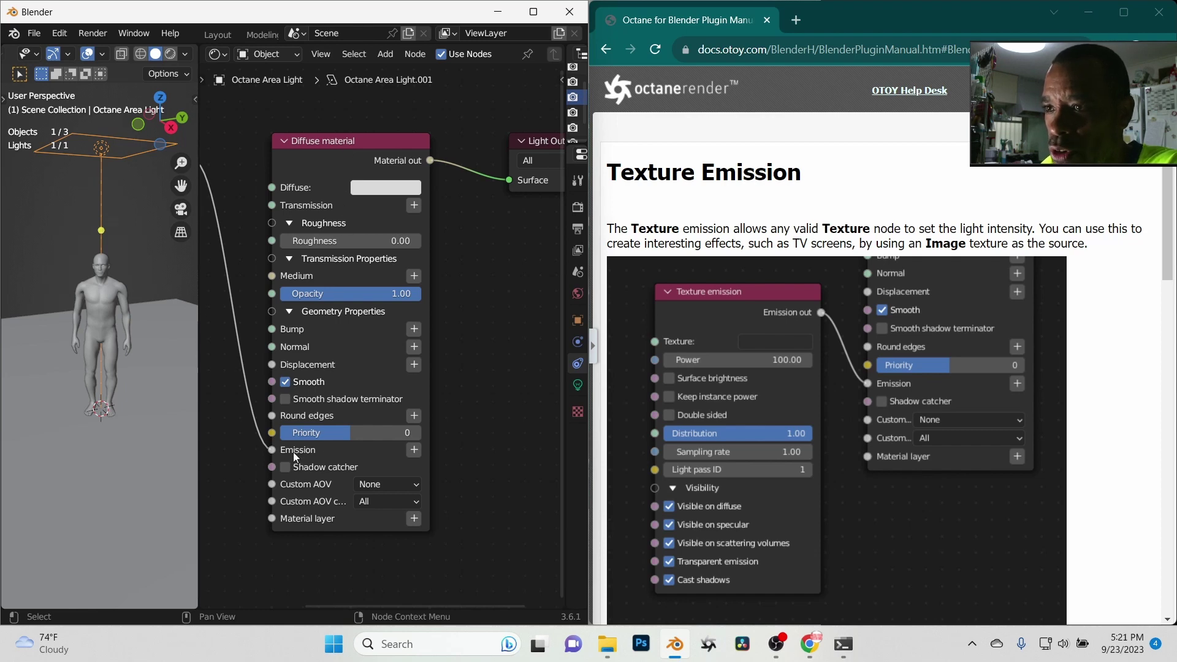
drag(269, 450, 258, 467)
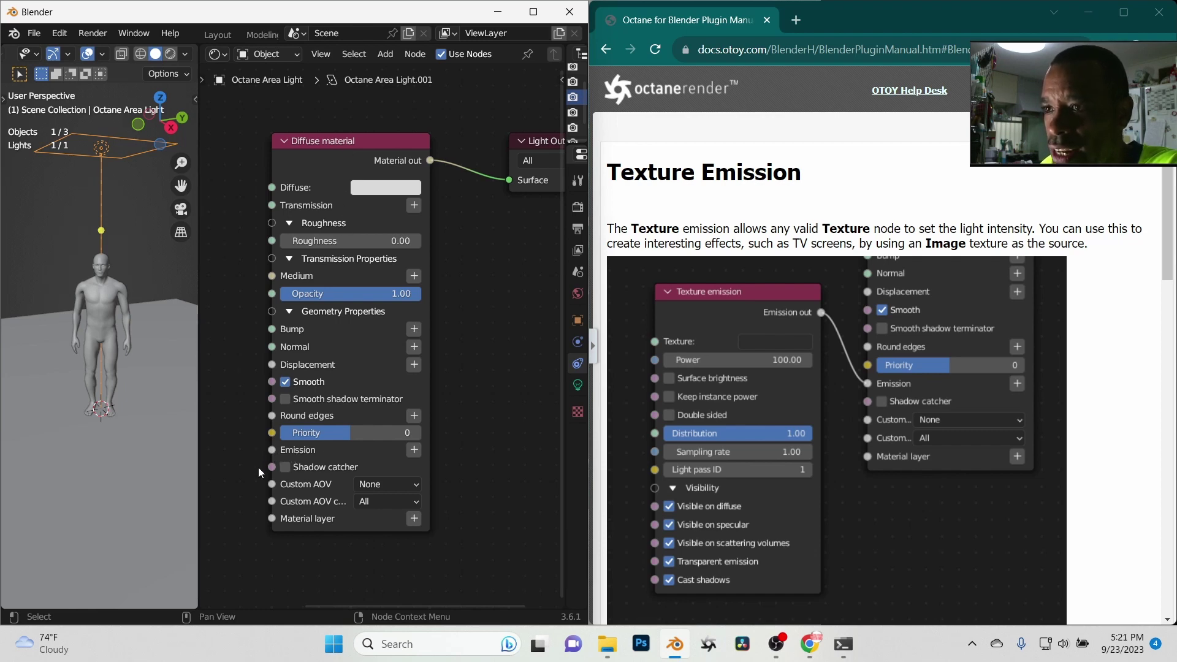
Step: Attach a new Octane Texture emission node (Power 100, Distribution 1) to the Diffuse Emission input
click(415, 451)
mouse_move(404, 482)
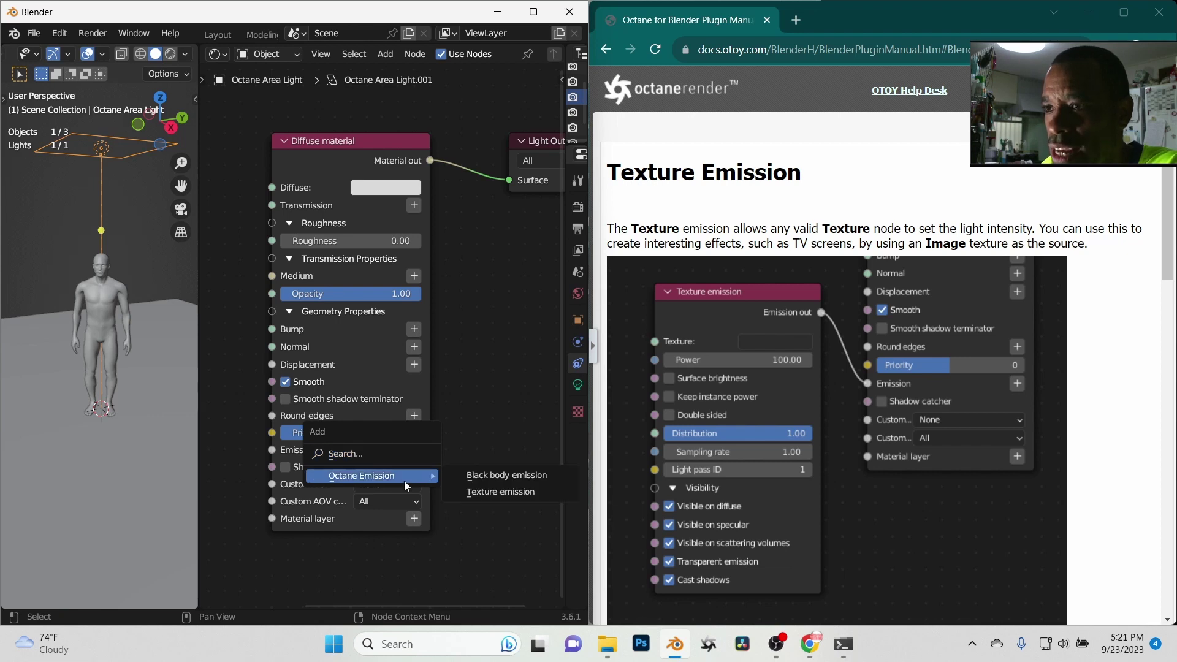
click(516, 492)
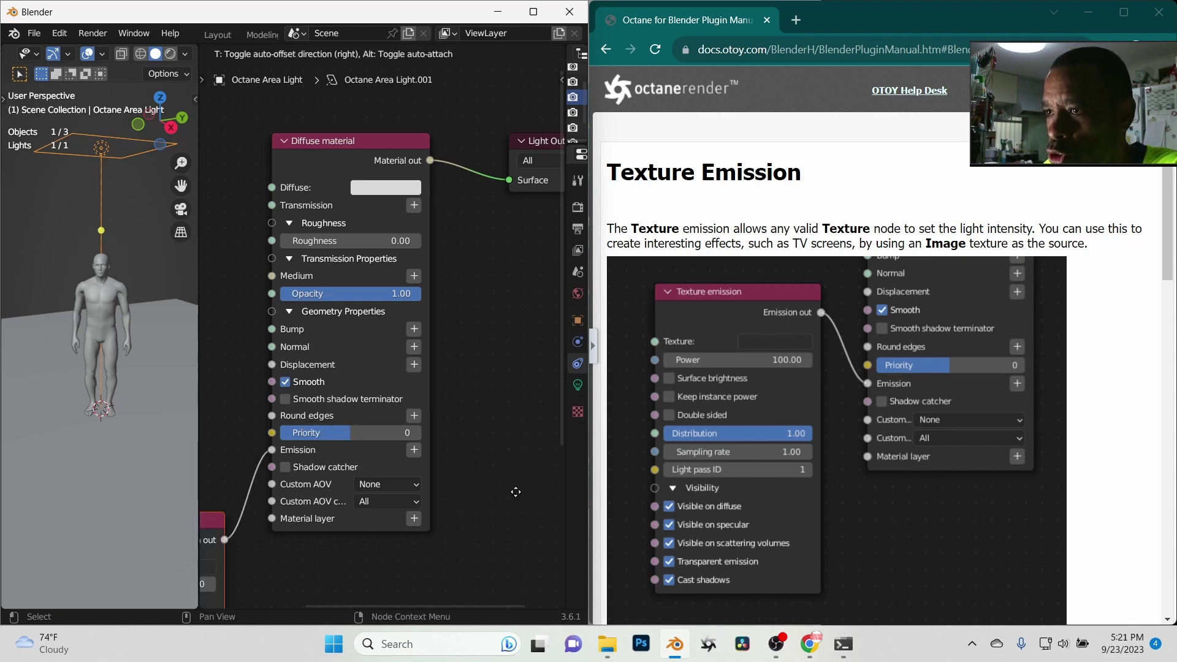
click(506, 425)
scroll(434, 510, up, 3)
middle_drag(435, 510, 442, 519)
scroll(446, 527, up, 2)
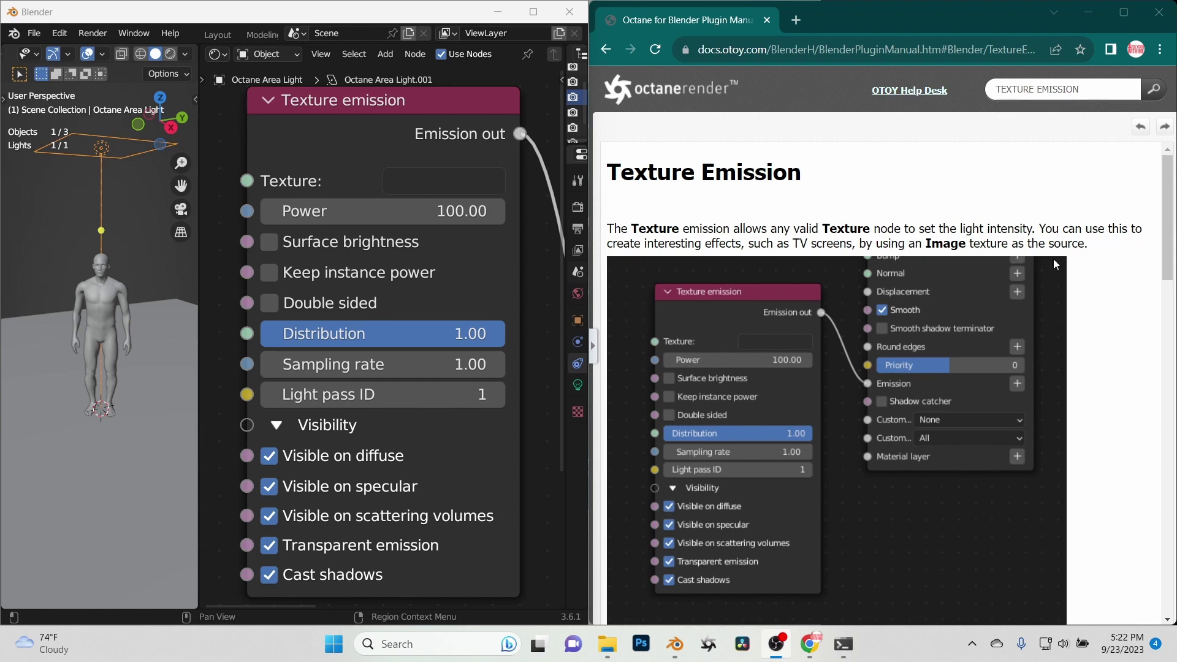
Step: Scroll the manual to Texture Emission Parameters and highlight the Texture description
scroll(1073, 270, down, 3)
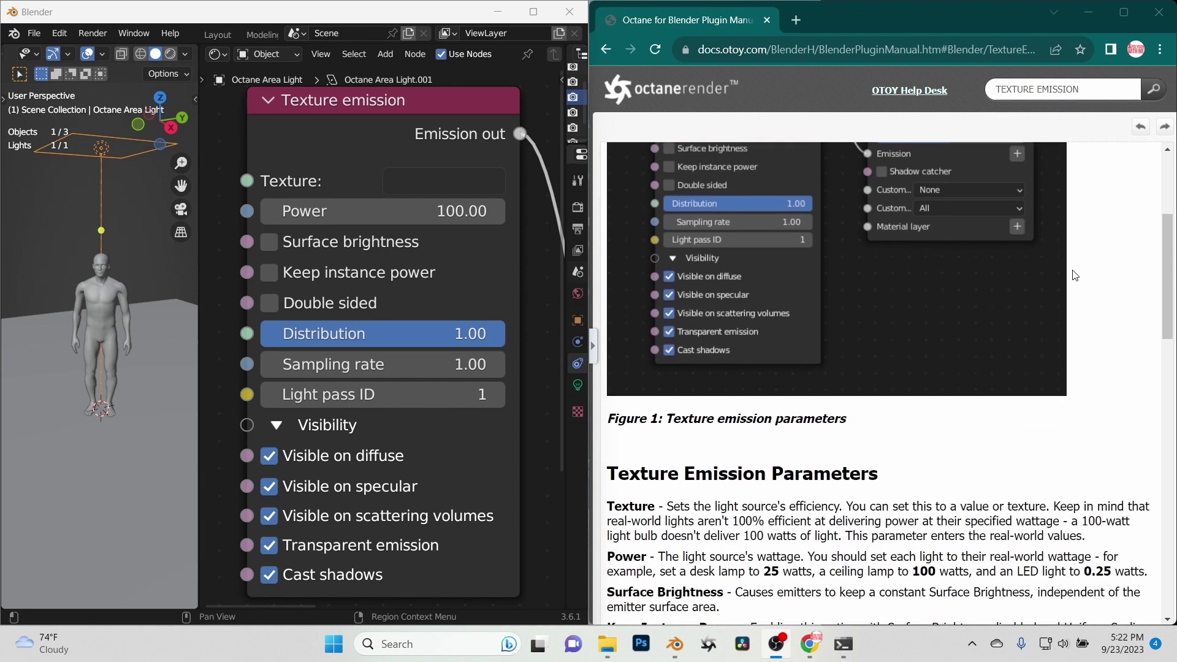
scroll(926, 356, down, 3)
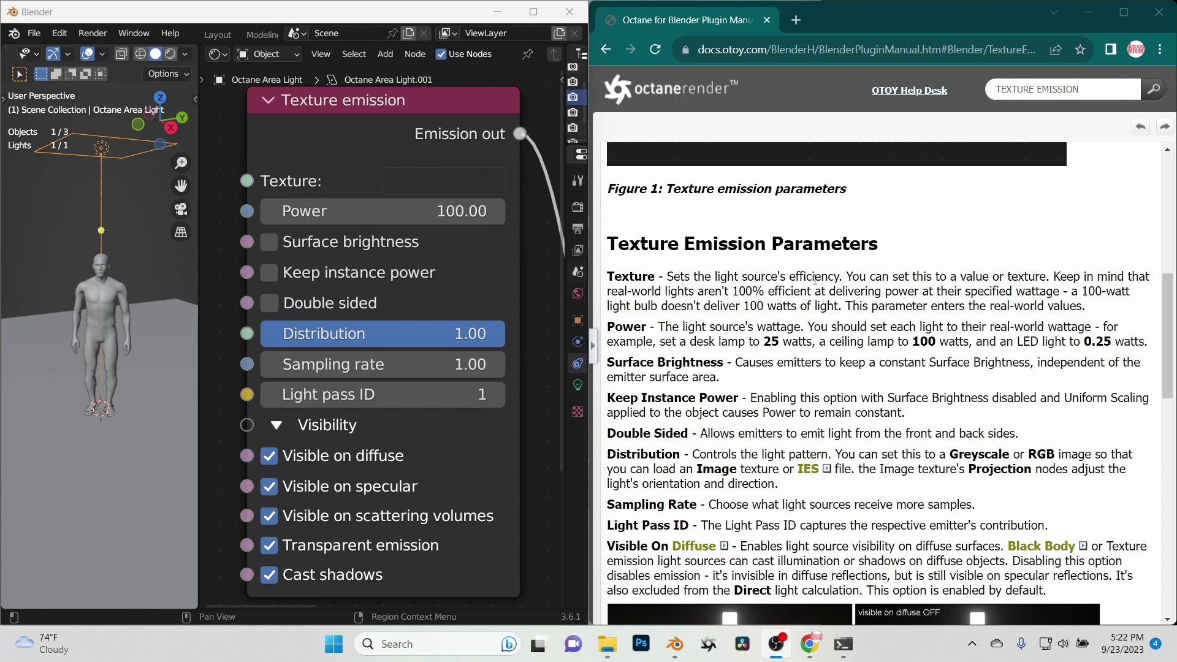
drag(847, 277, 1047, 280)
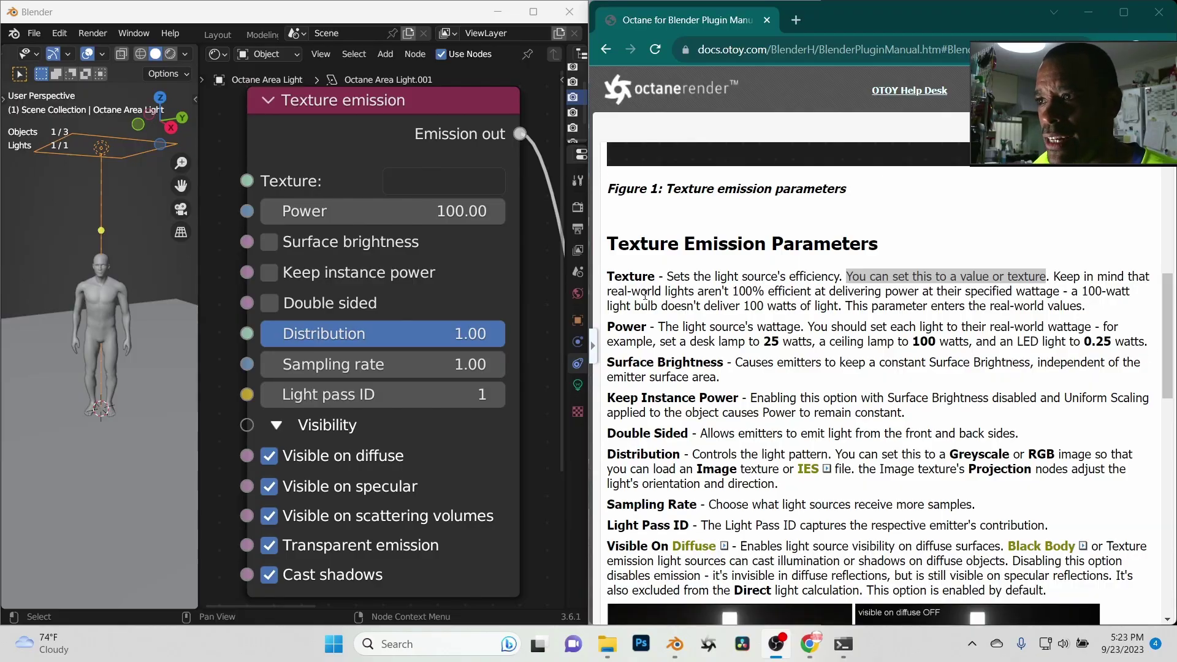
drag(668, 292, 1107, 314)
click(1107, 313)
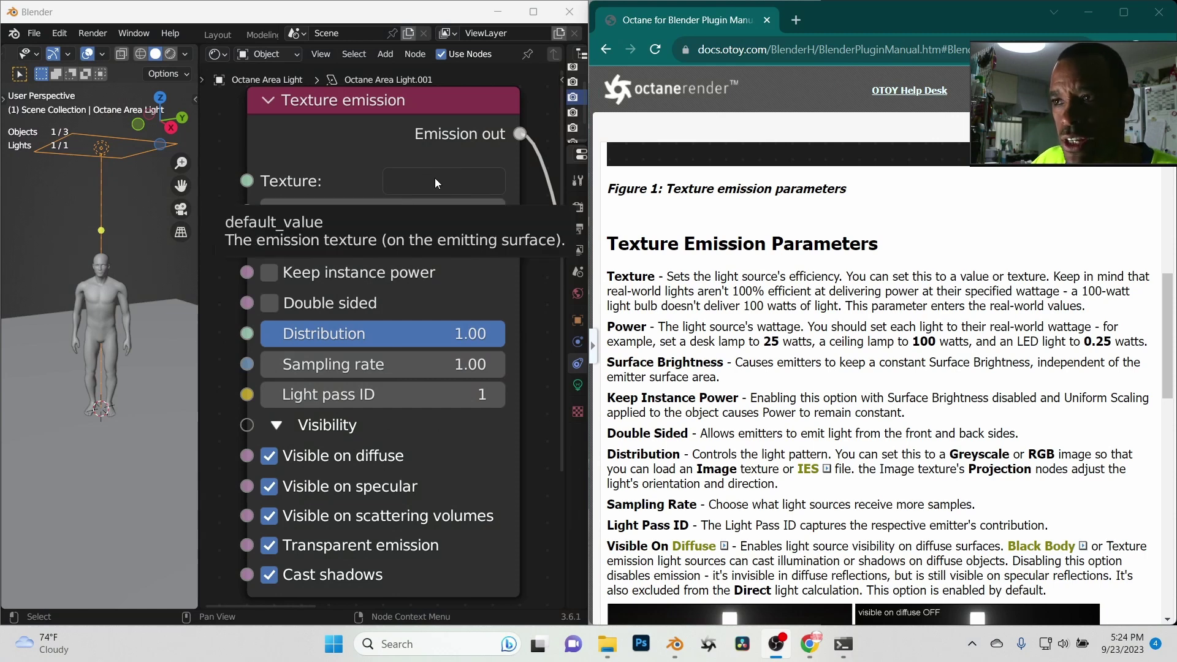
click(434, 184)
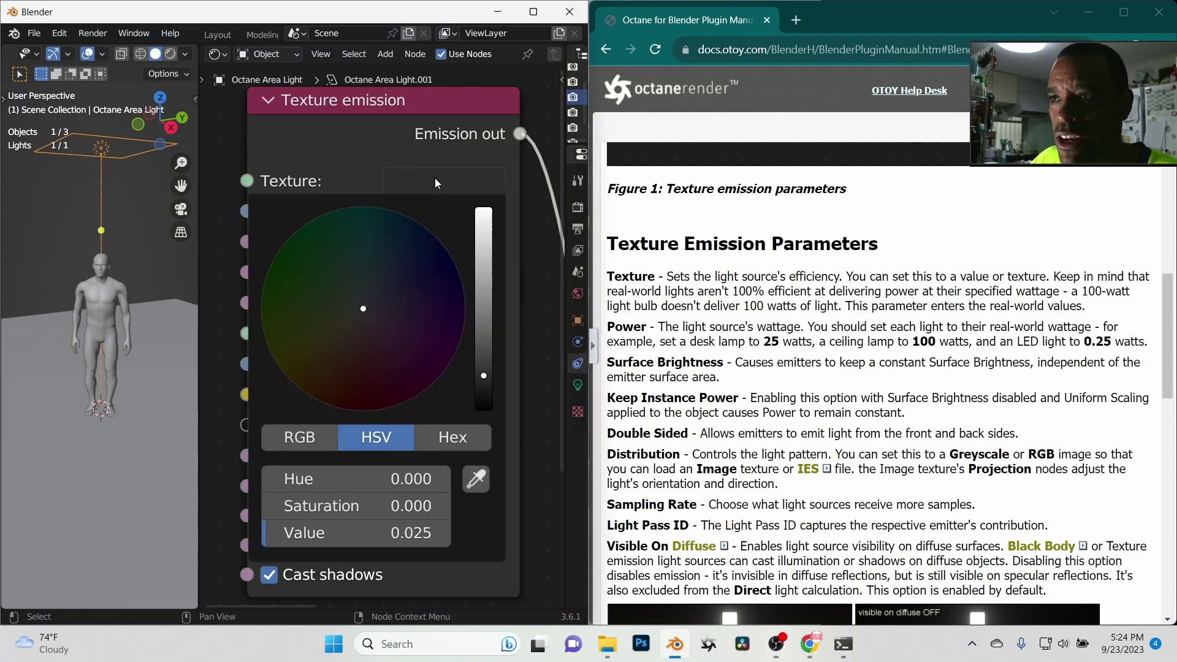
click(399, 537)
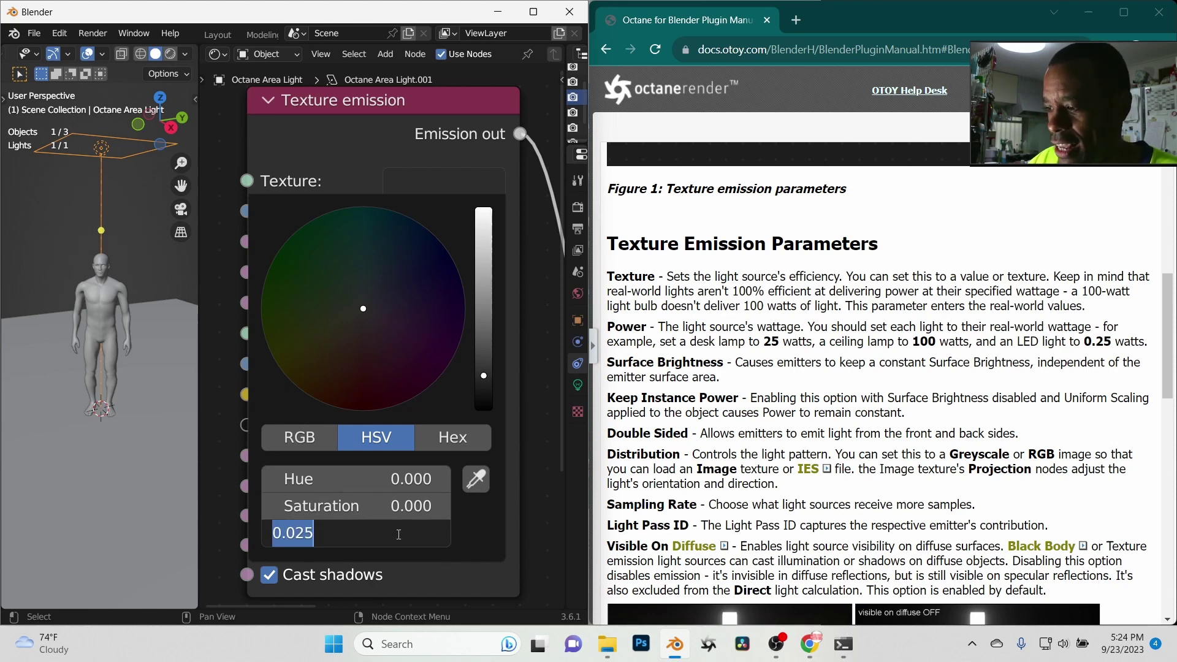
text(1)
key(Return)
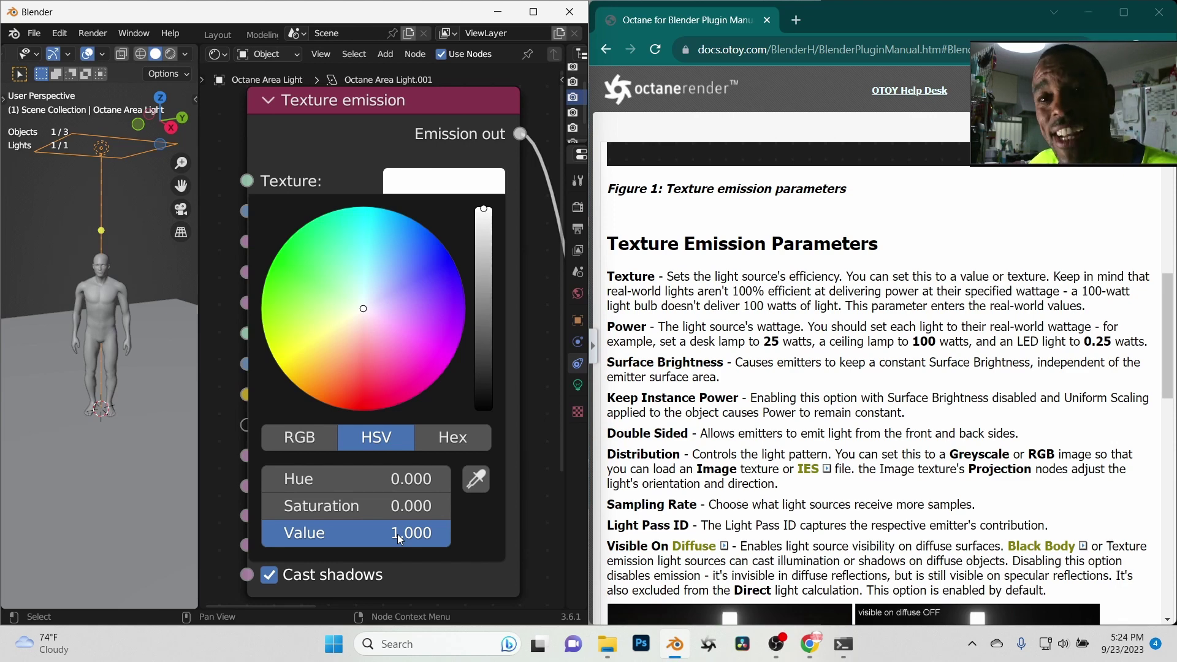
click(397, 534)
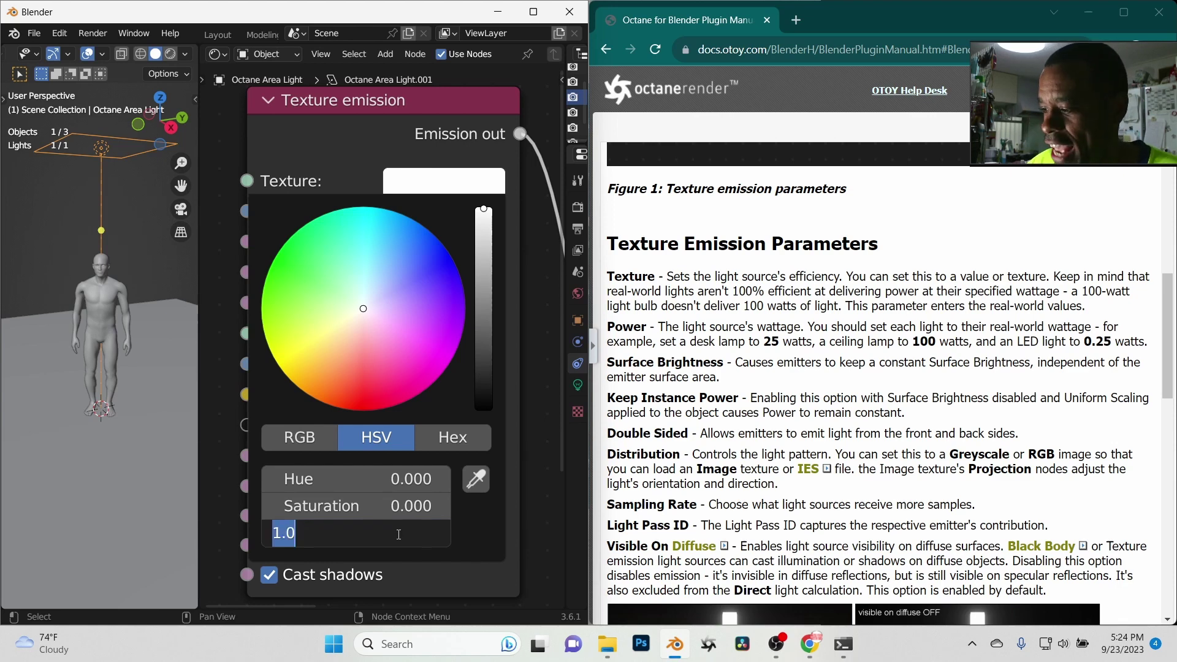
text(.25)
key(Return)
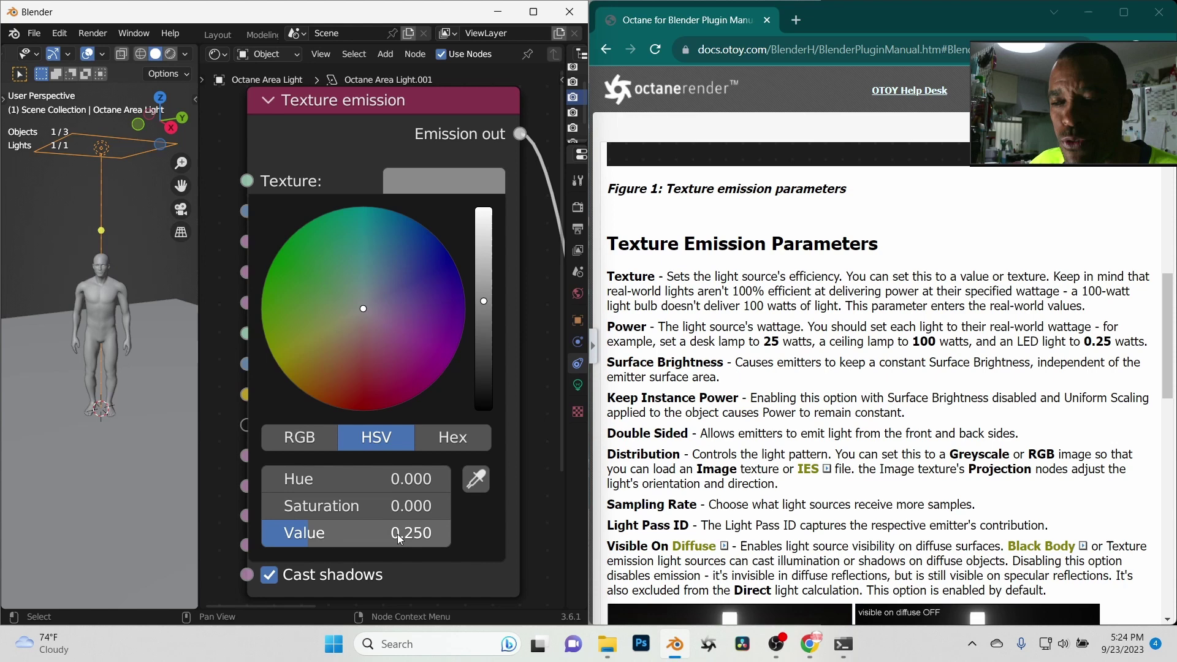
click(398, 534)
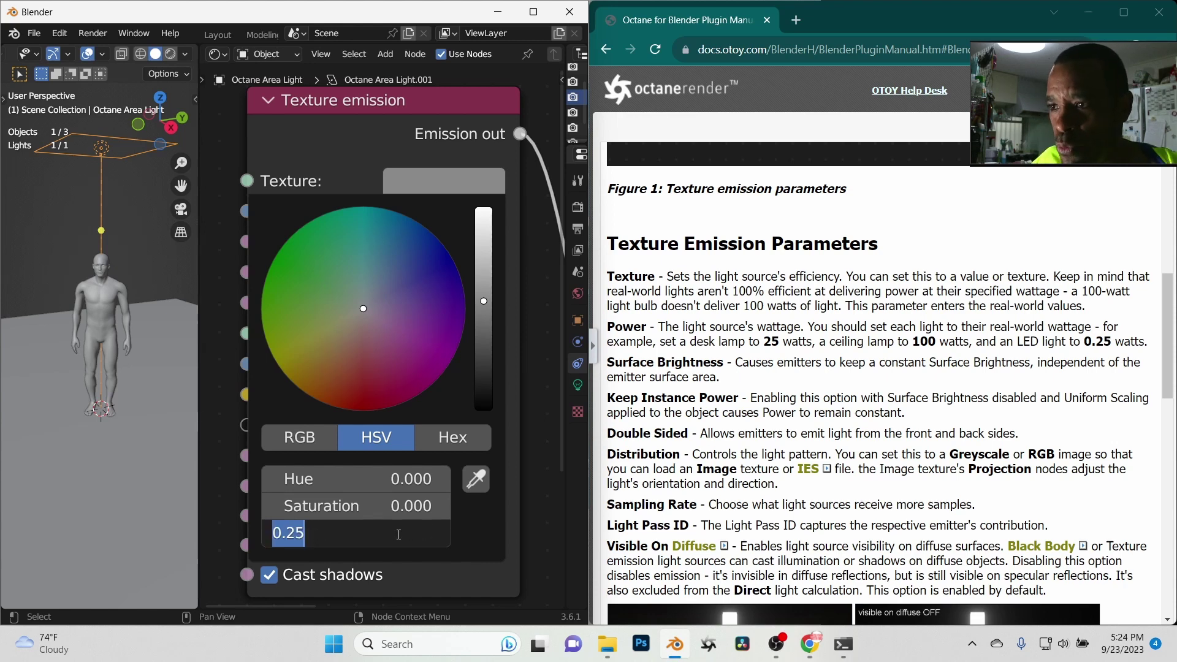
text(.025)
key(Return)
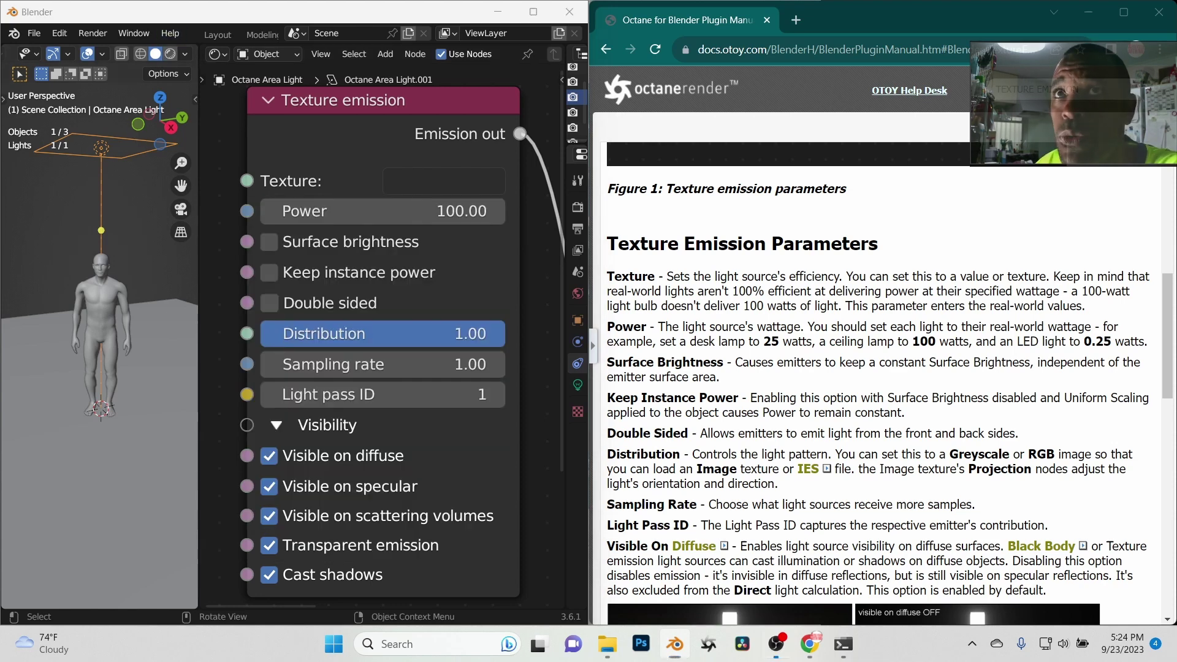
Step: Switch the 3D viewport to Rendered shading with Z for a live Octane preview
key(z)
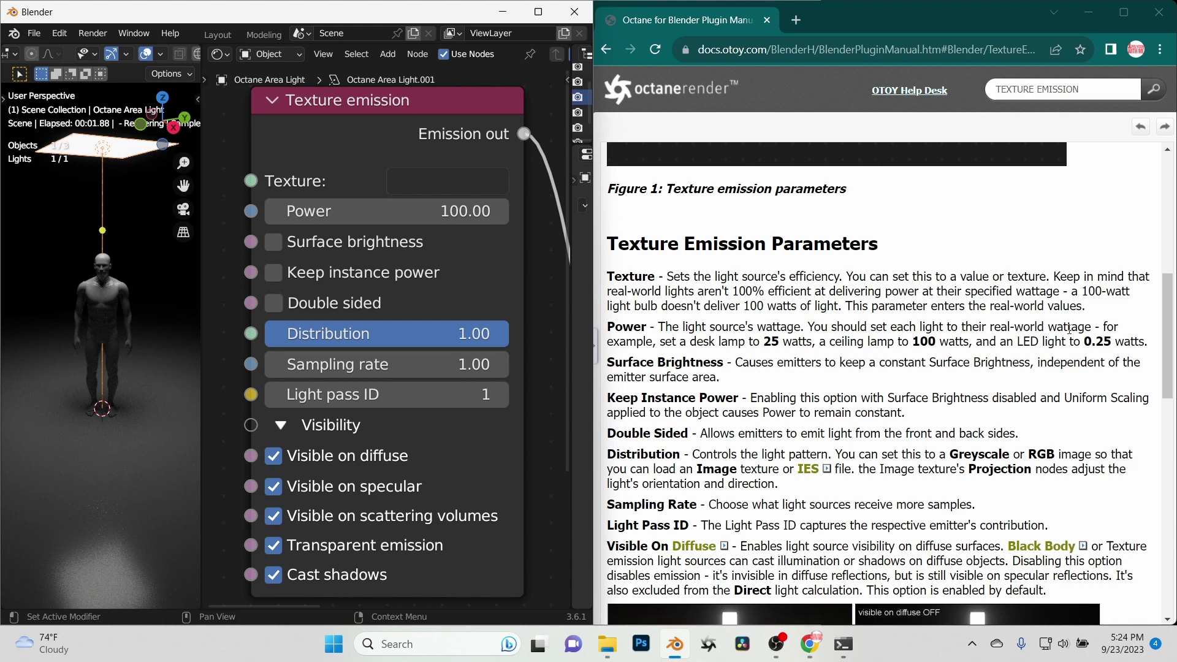
click(462, 211)
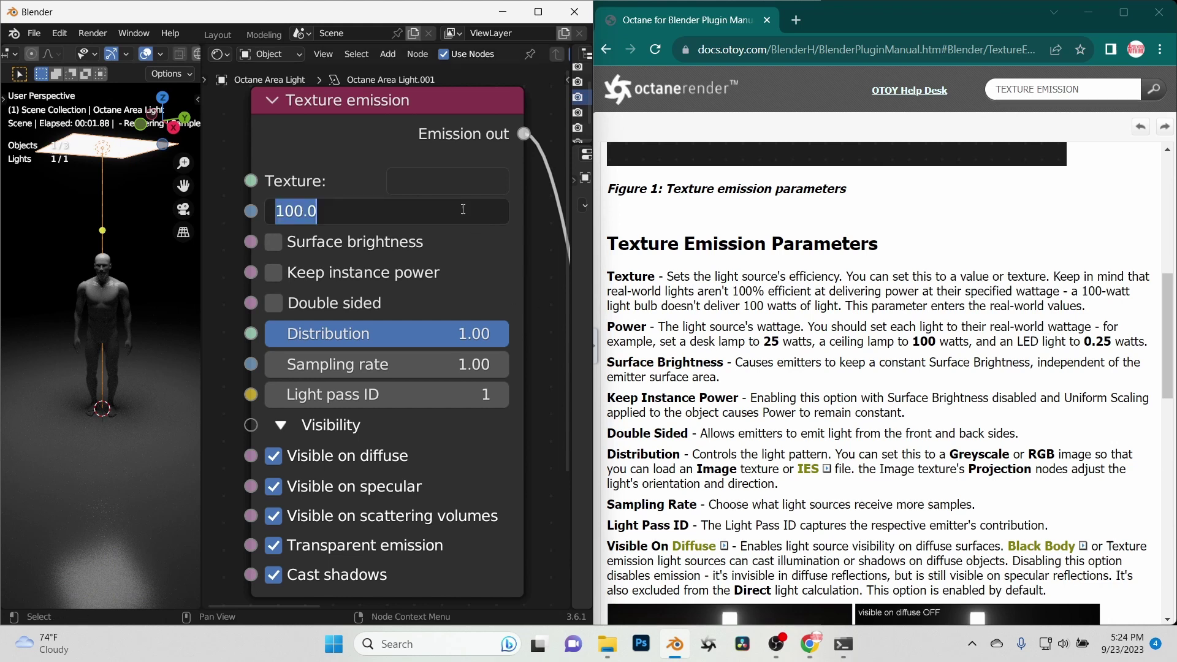
text(25)
key(Return)
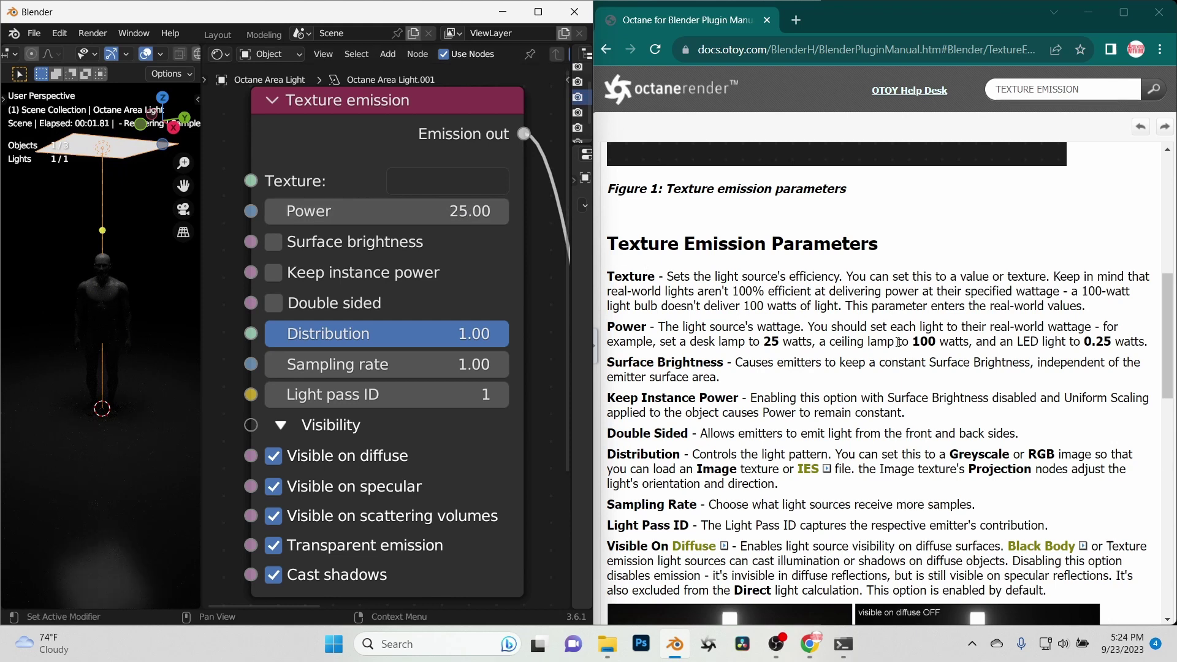
click(418, 207)
text(100)
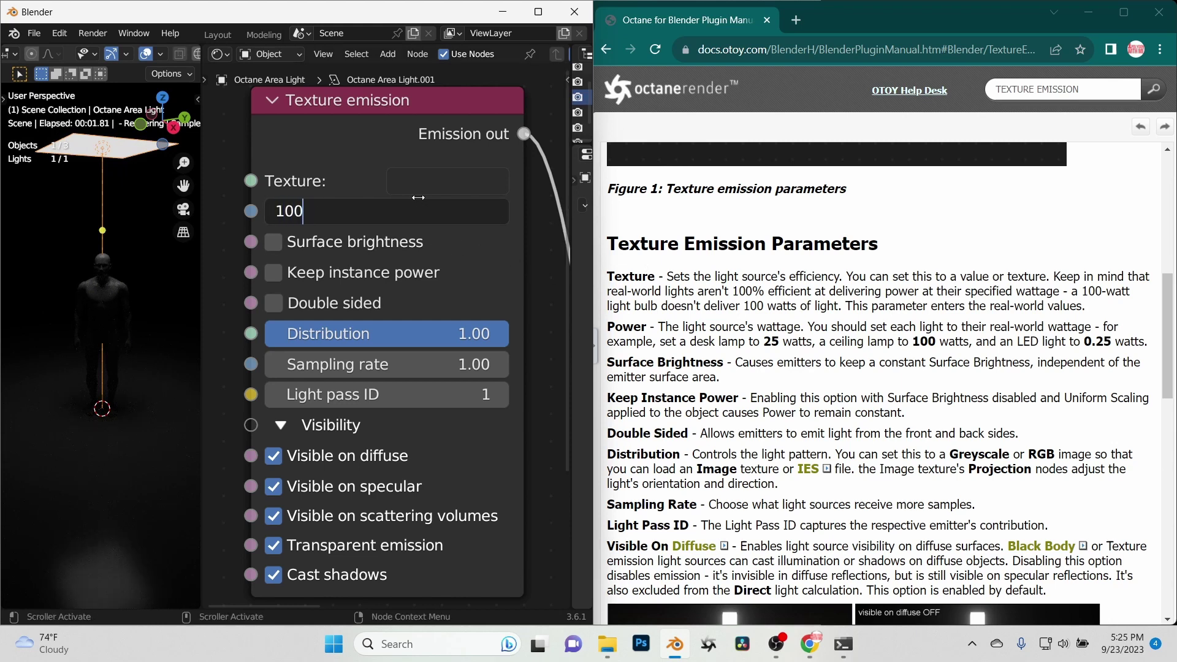
key(Return)
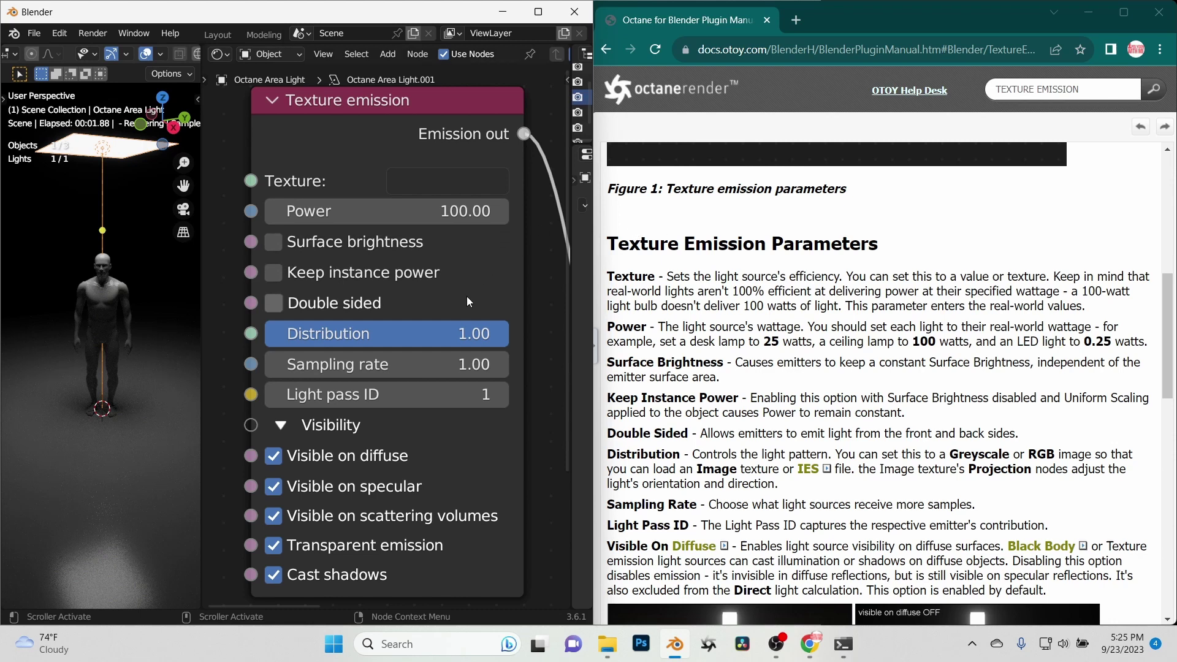
click(429, 213)
text(0.25)
key(Return)
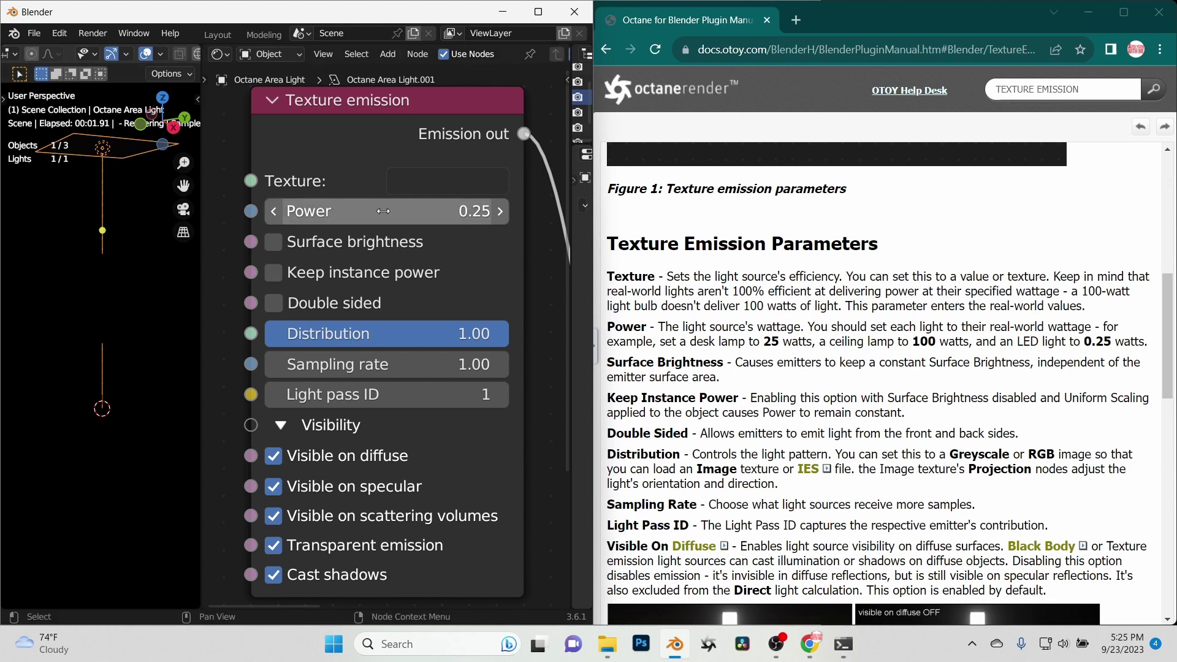
click(311, 207)
text(100)
key(Return)
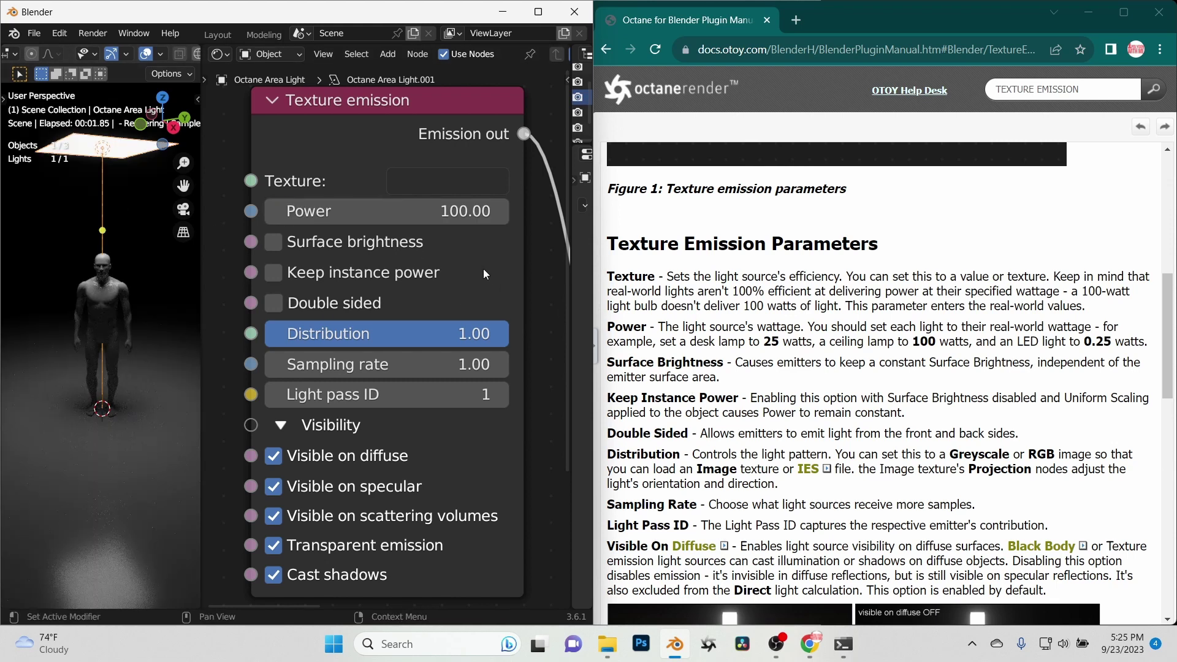
Step: Brighten the Texture emission colour to a Value of 1
click(459, 183)
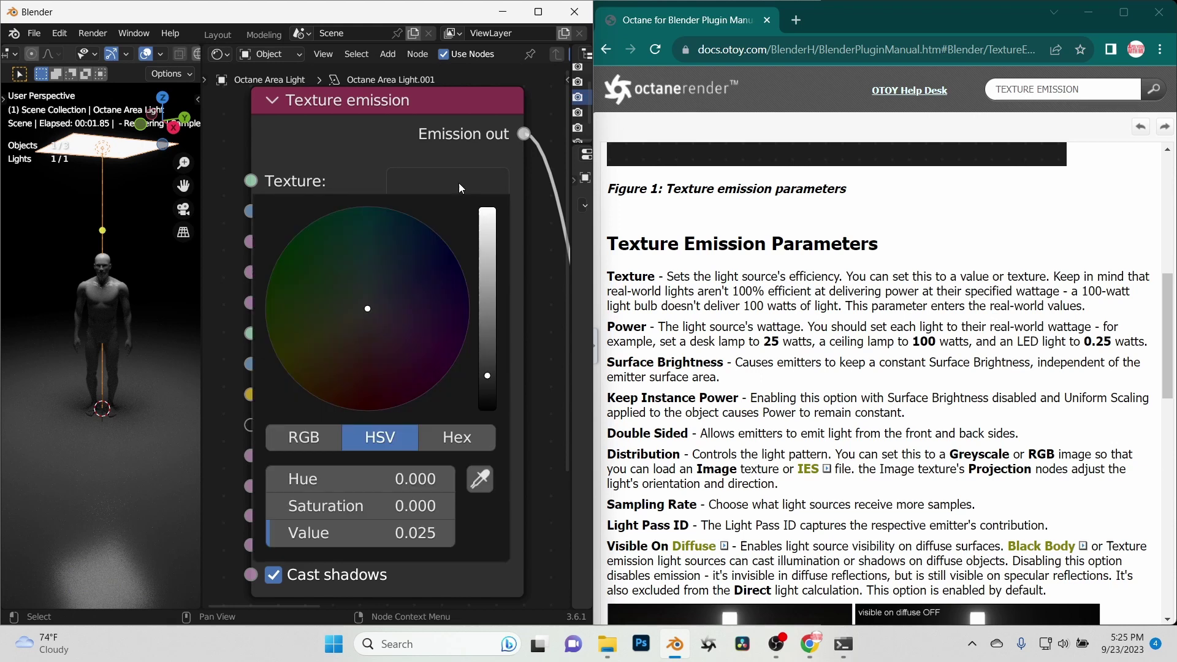
click(410, 540)
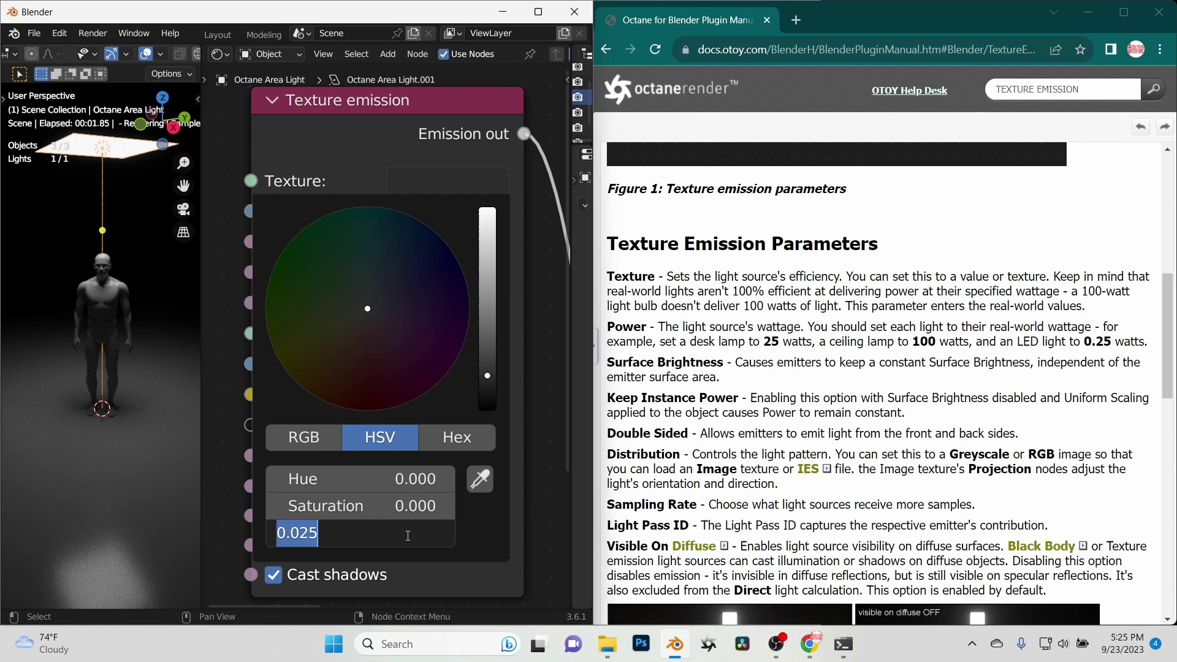
text(1)
key(Return)
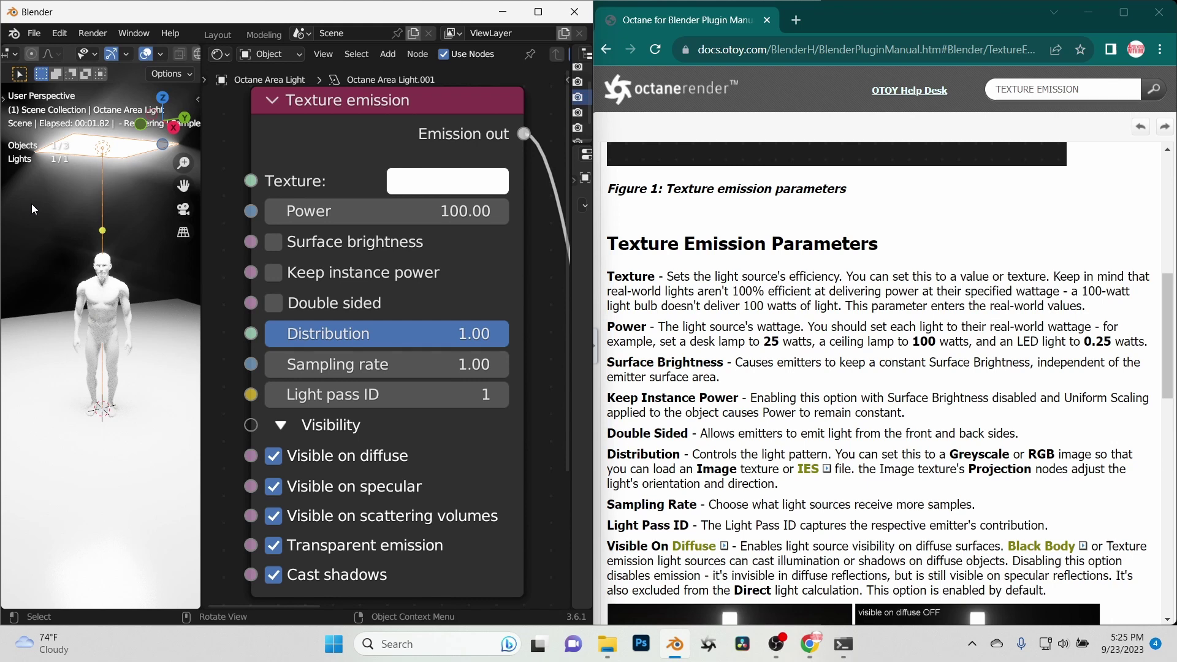
Step: Darken the Texture emission colour back to a Value of 0.025
click(452, 184)
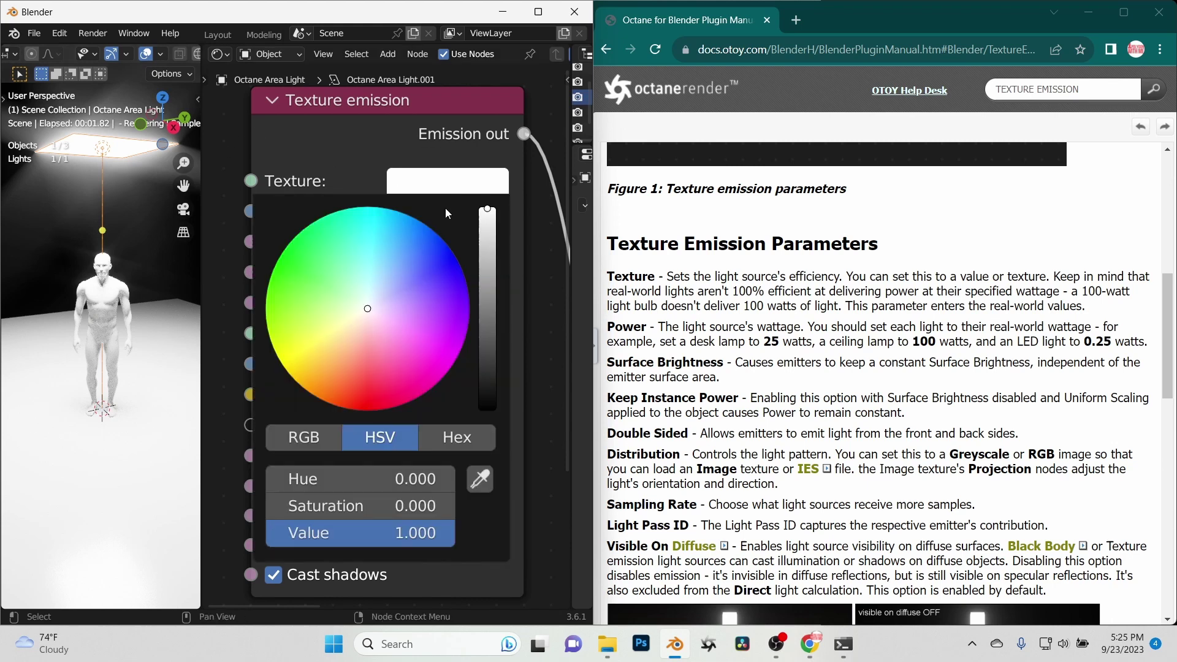
click(392, 534)
text(.025)
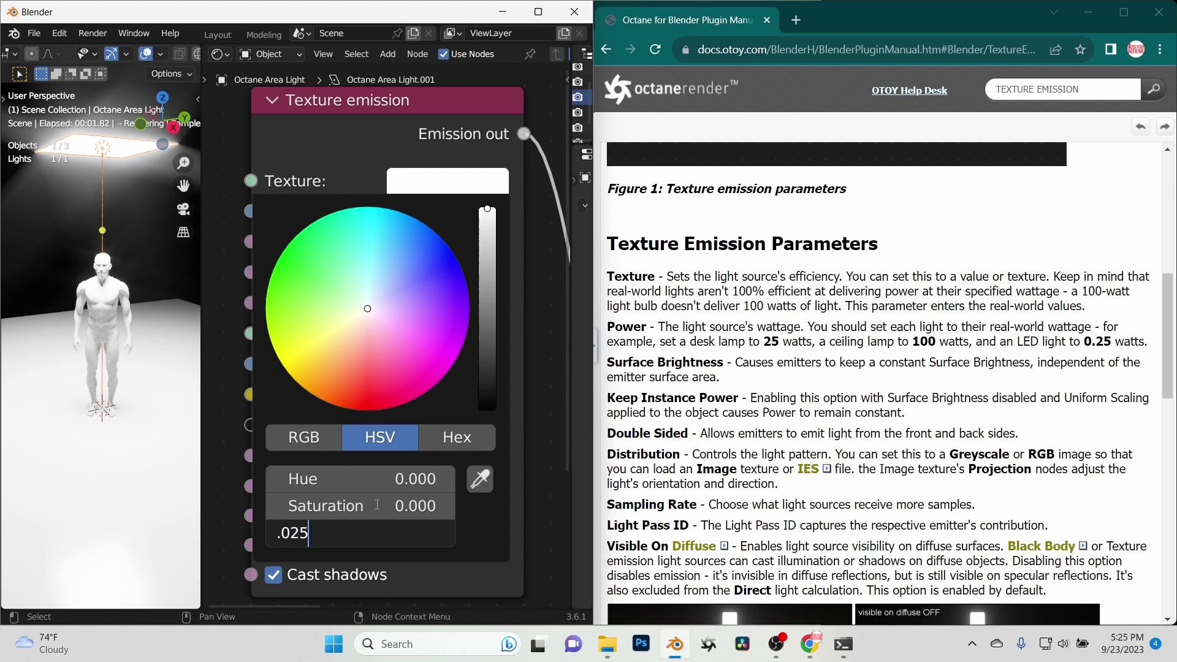
key(Return)
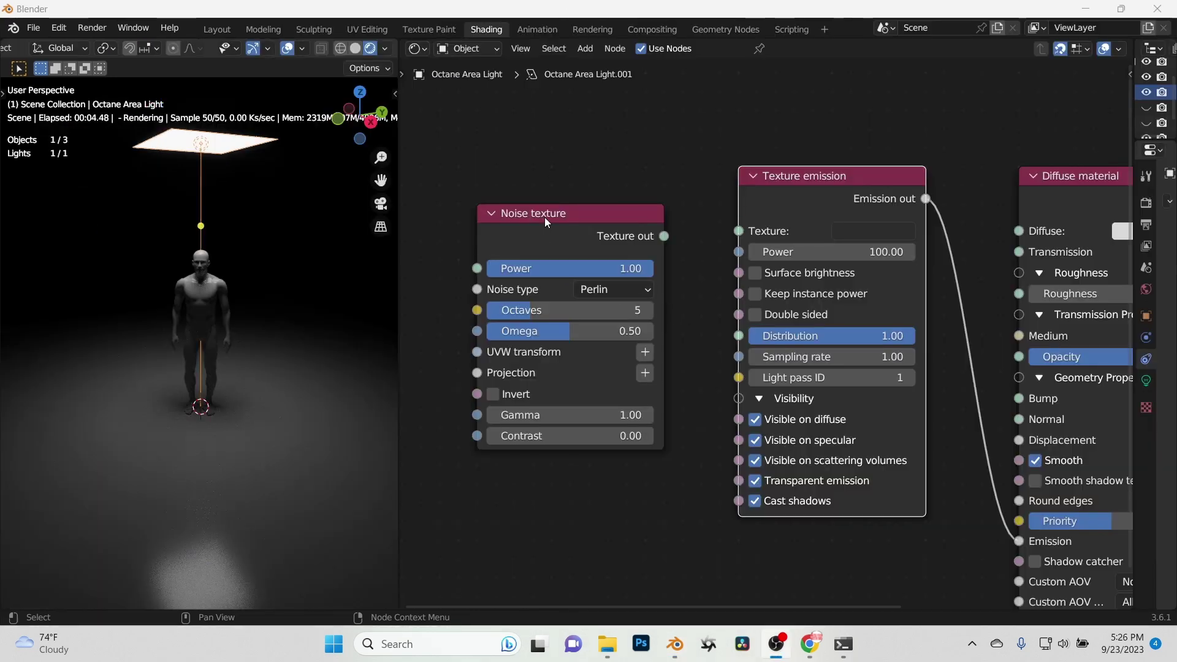
Step: Connect the Noise texture to the emission's Texture input, with Contrast 50 and Gamma about 1.65
click(547, 196)
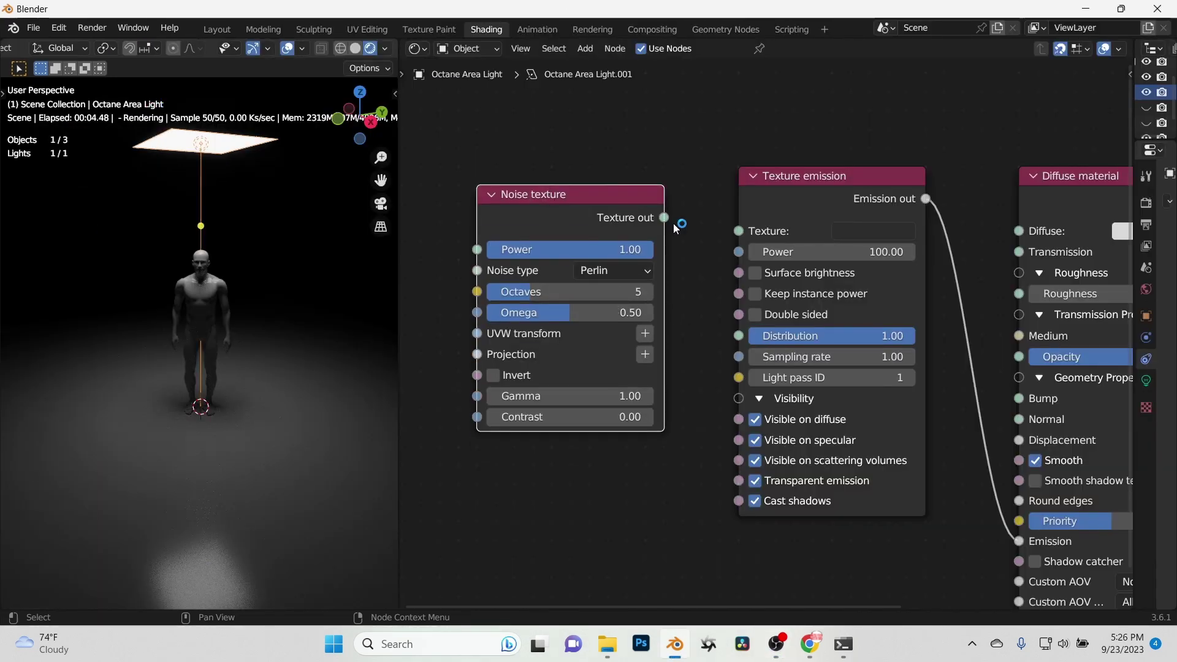
drag(664, 217, 735, 233)
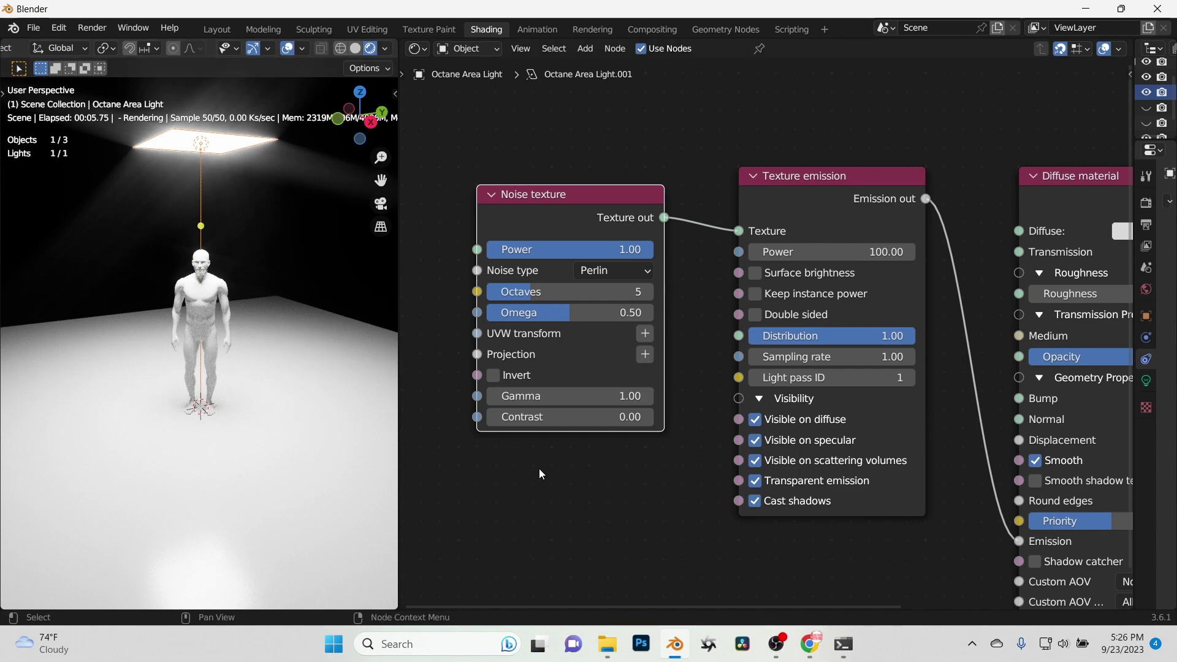
click(563, 418)
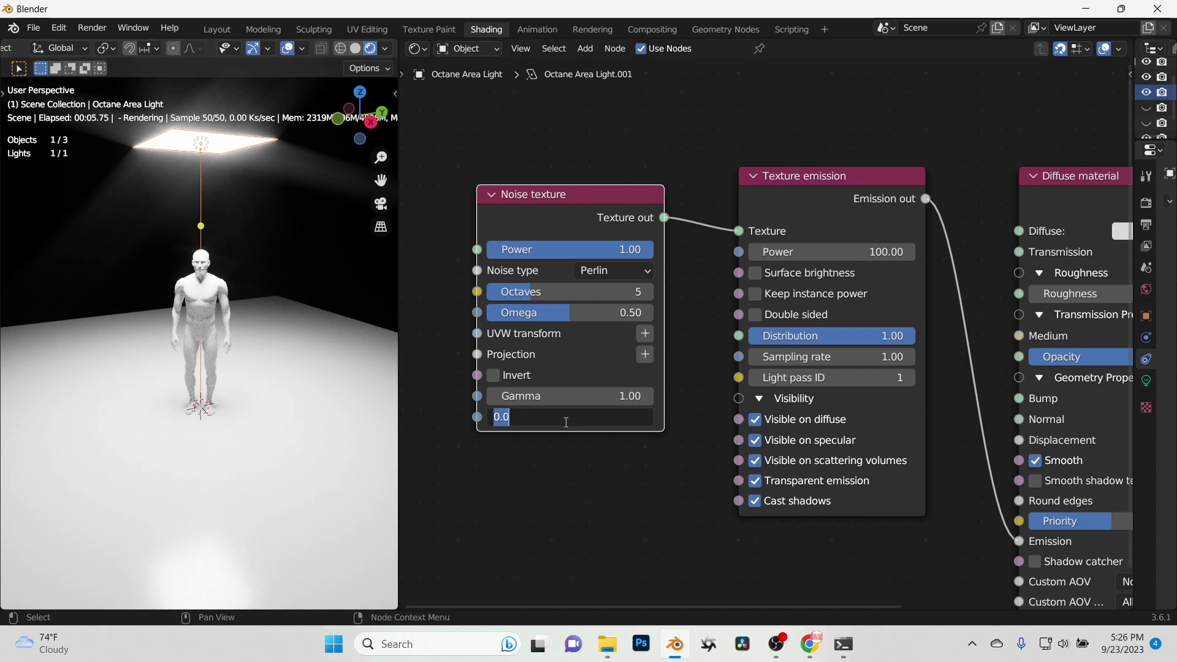
text(1)
key(BackSpace)
text(50)
key(Return)
drag(568, 396, 595, 396)
Step: Set the Noise Gamma to 2.61 and orbit the view to inspect the mottled light plane
middle_drag(189, 215, 209, 126)
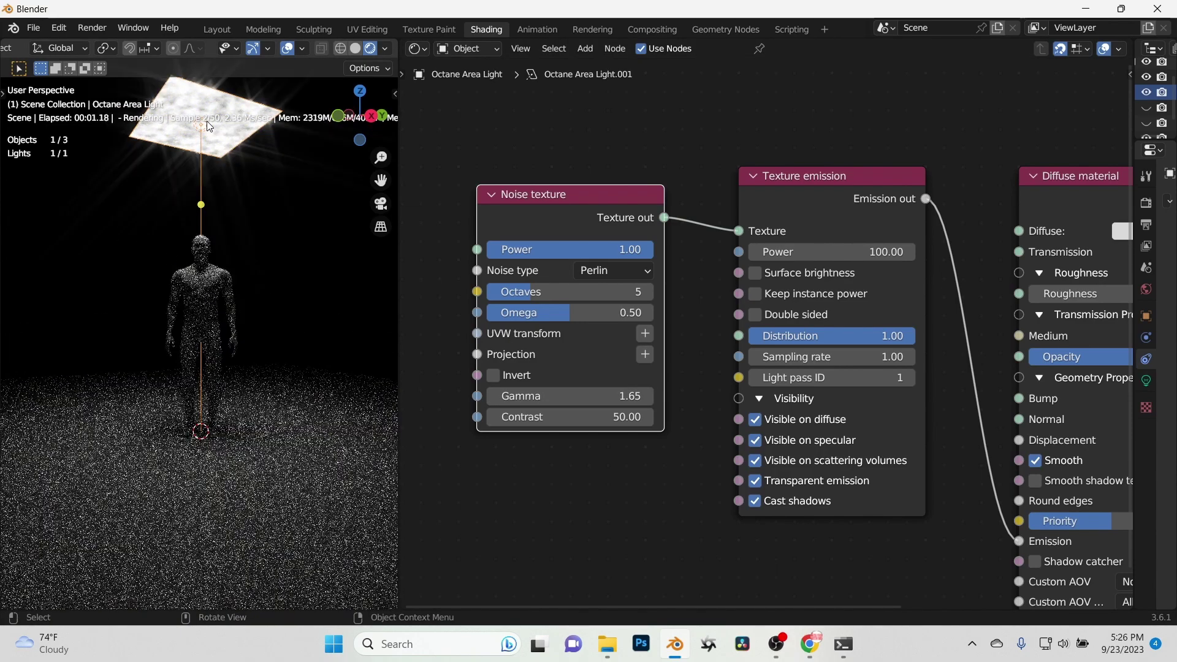
drag(588, 396, 647, 397)
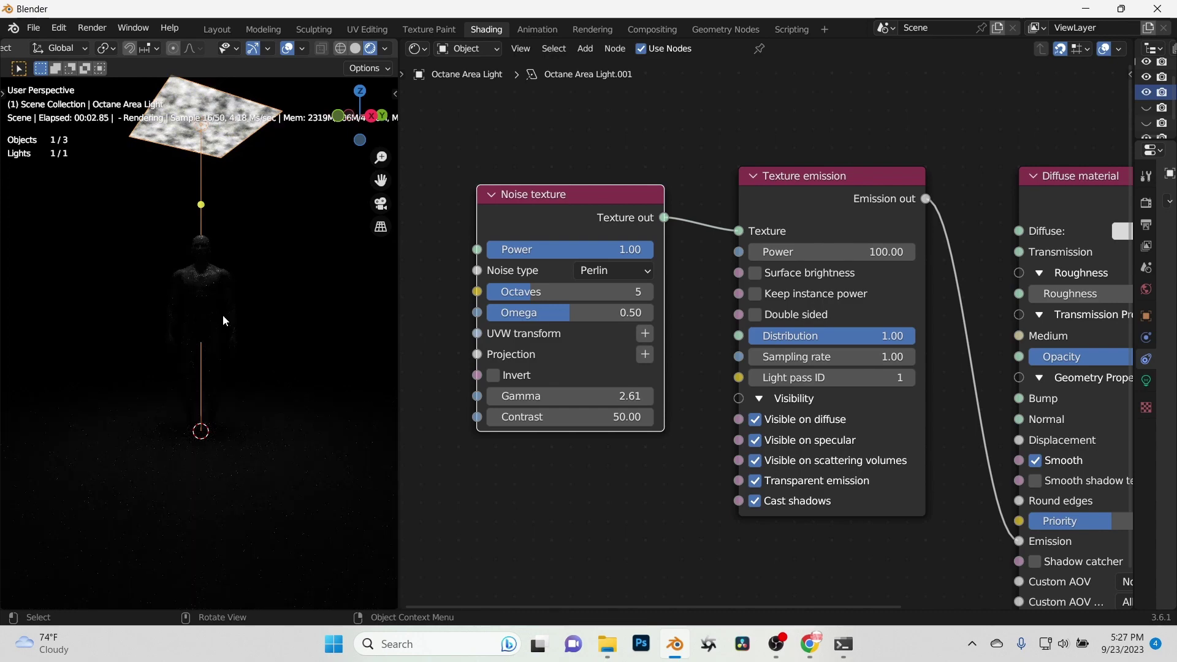
middle_drag(223, 315, 205, 414)
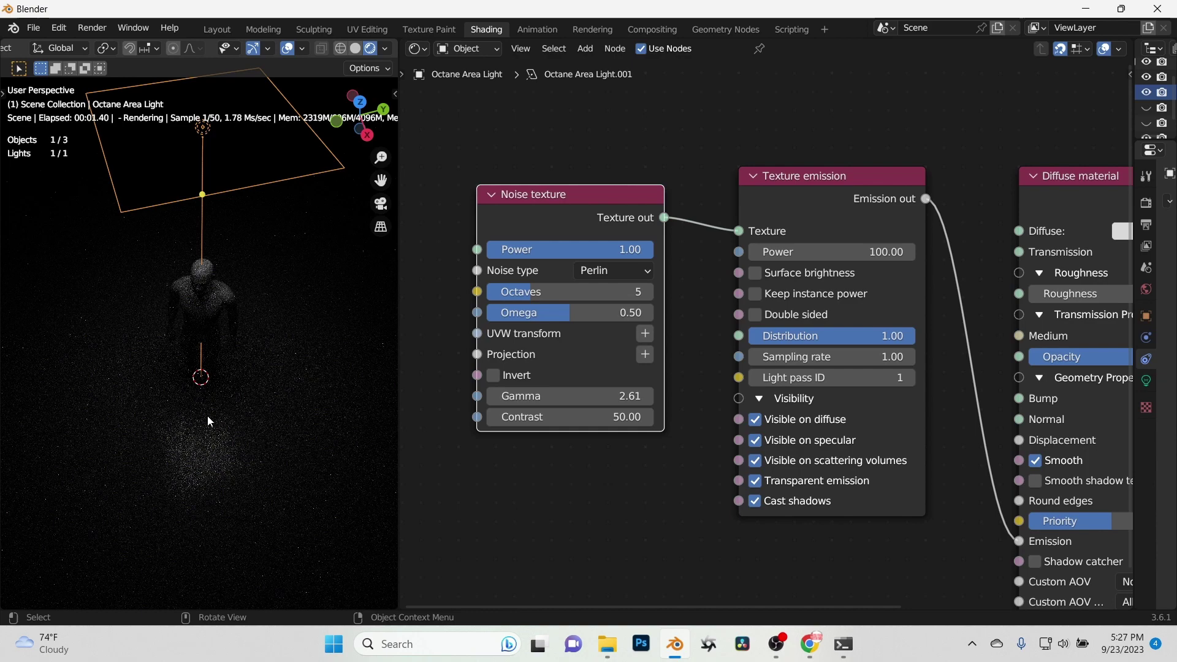
middle_drag(207, 415, 203, 98)
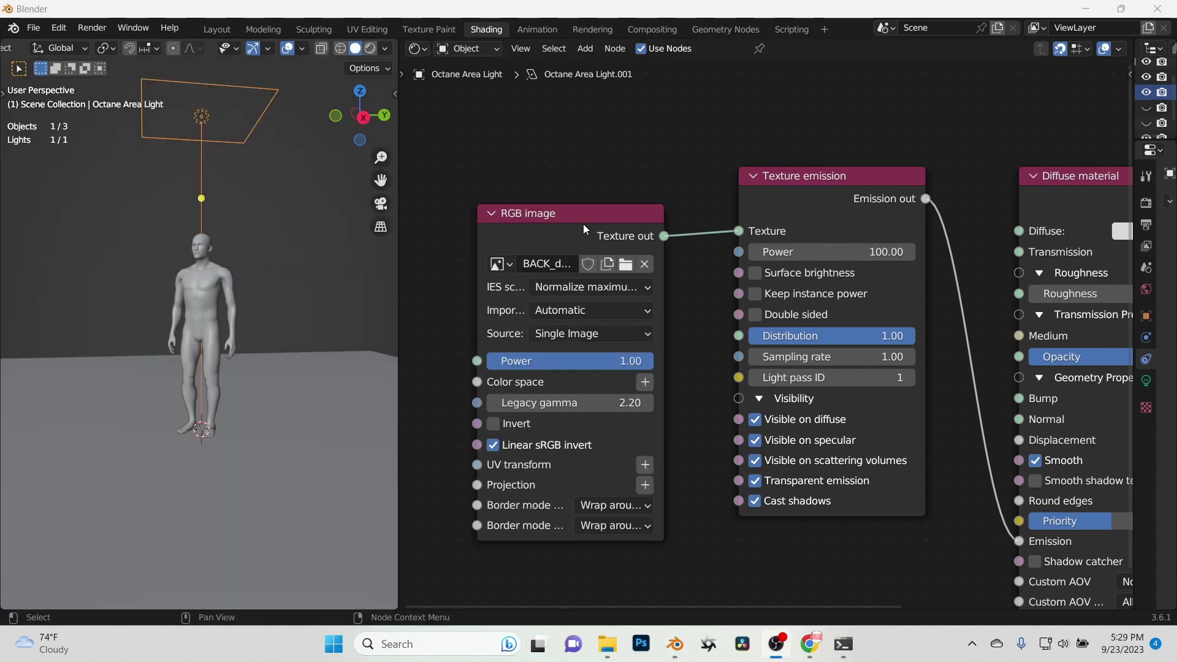
Step: Reposition the RGB image node, show Rendered shading, and enable Double sided emission
drag(579, 209, 579, 194)
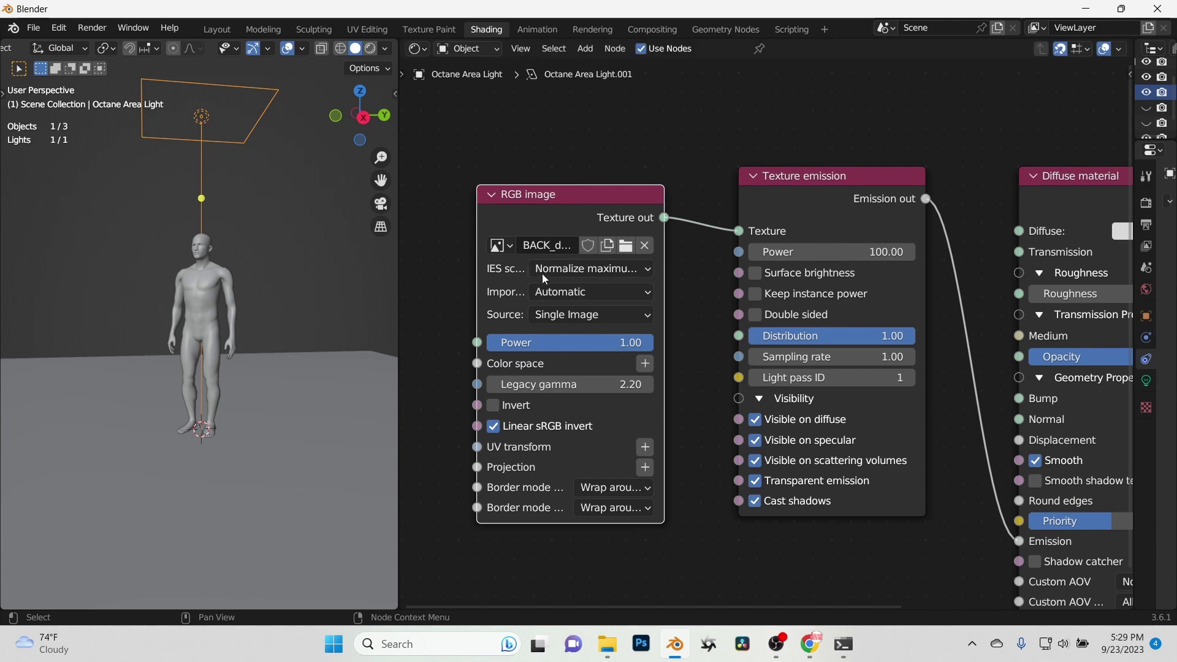
click(370, 49)
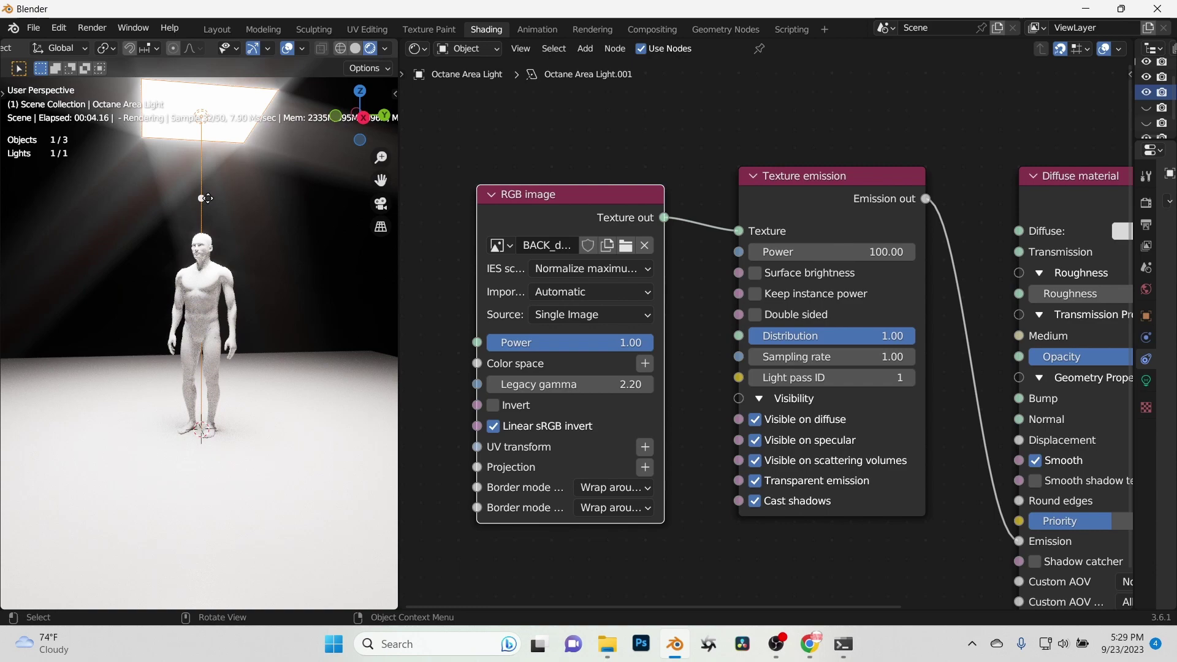
middle_drag(209, 198, 207, 289)
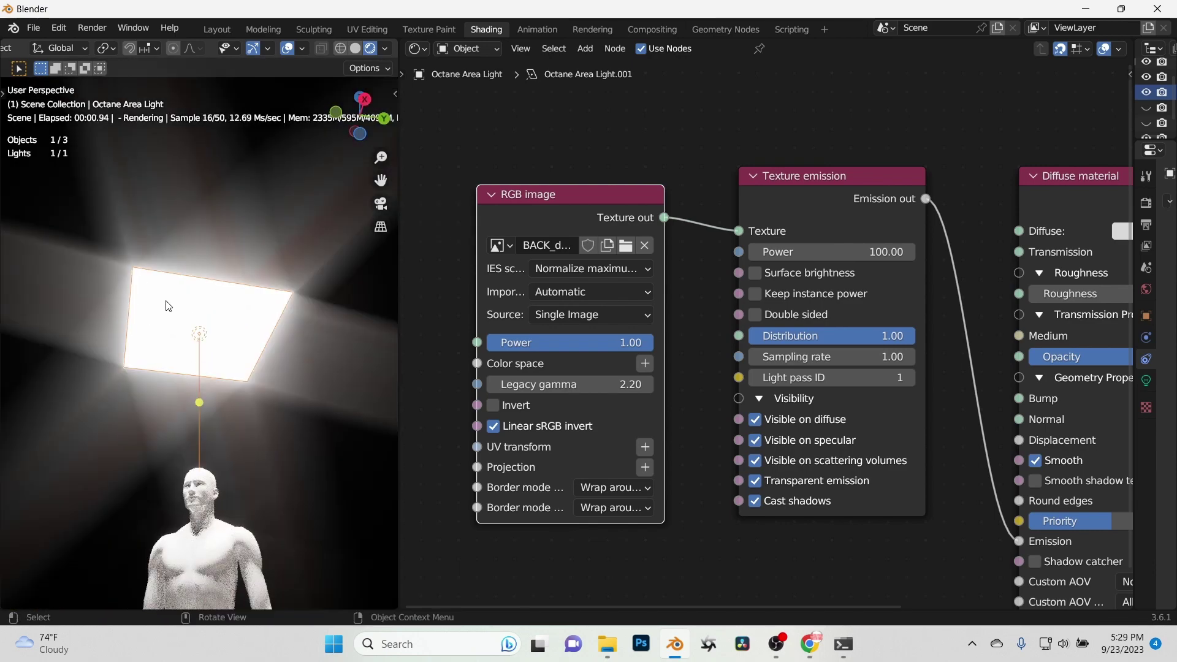
click(755, 314)
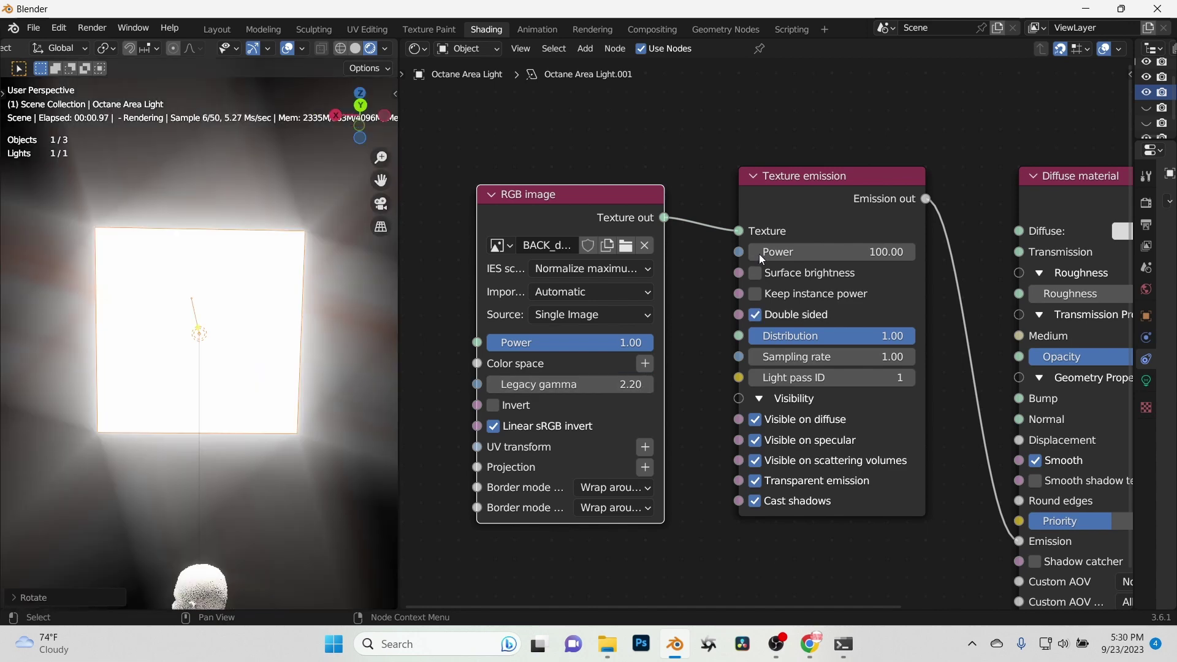
Step: Try Texture emission Power values of 0, 0.1 and 0.25
click(803, 252)
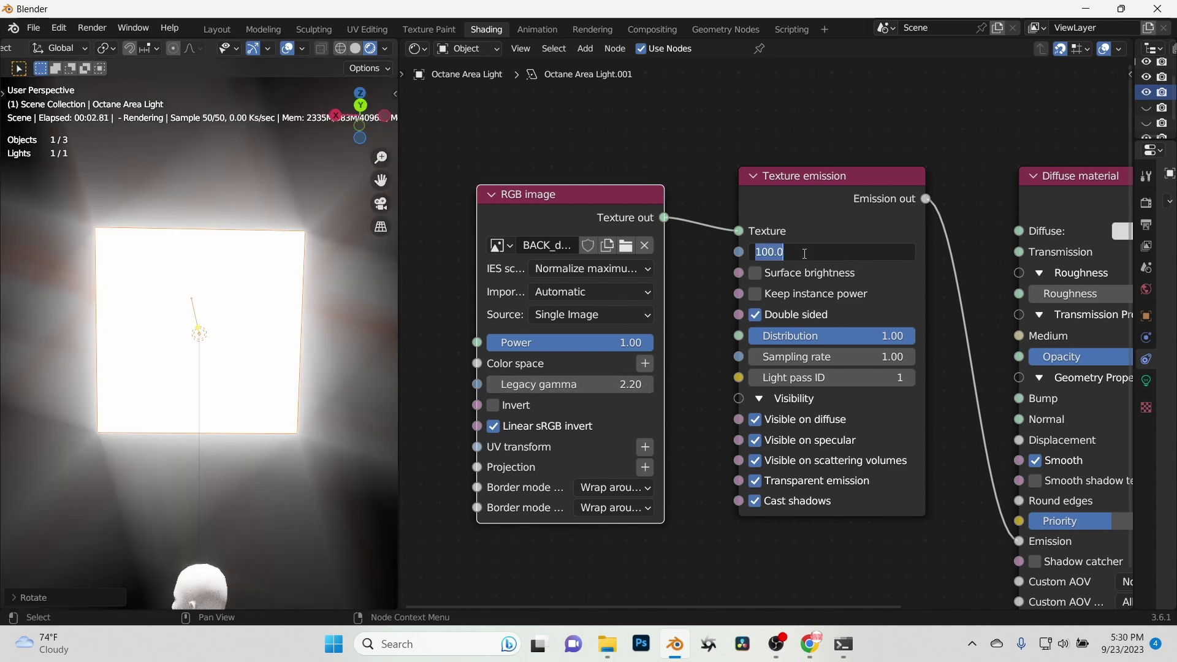
text(0)
key(Return)
click(804, 253)
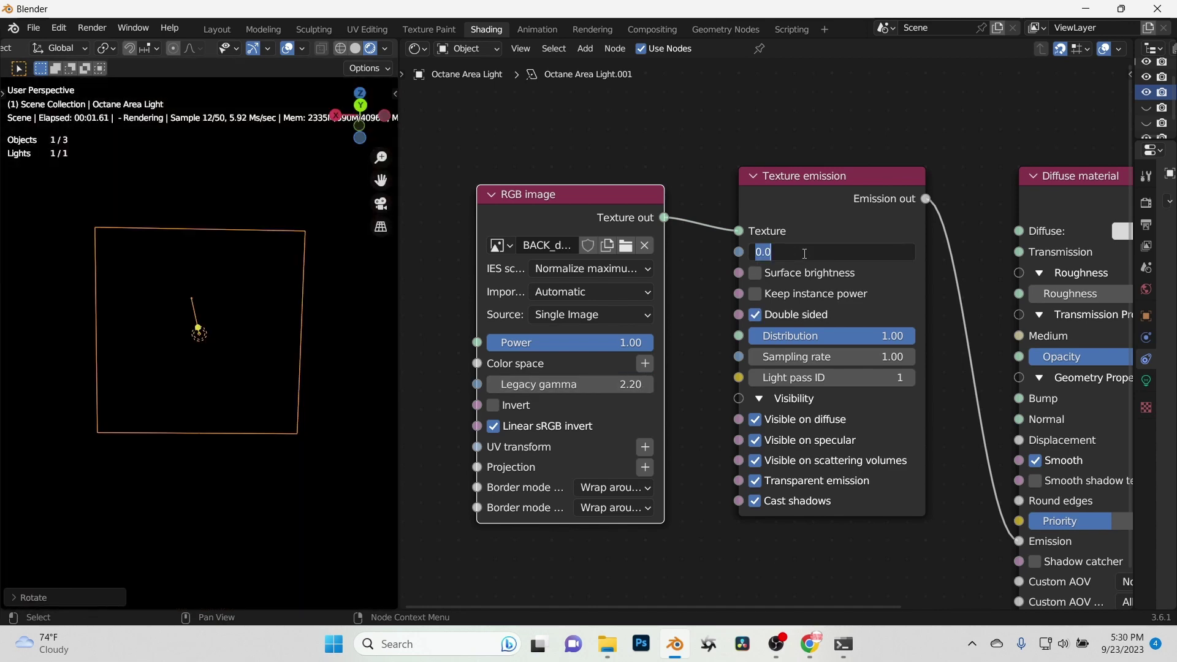
text(0.1)
key(Return)
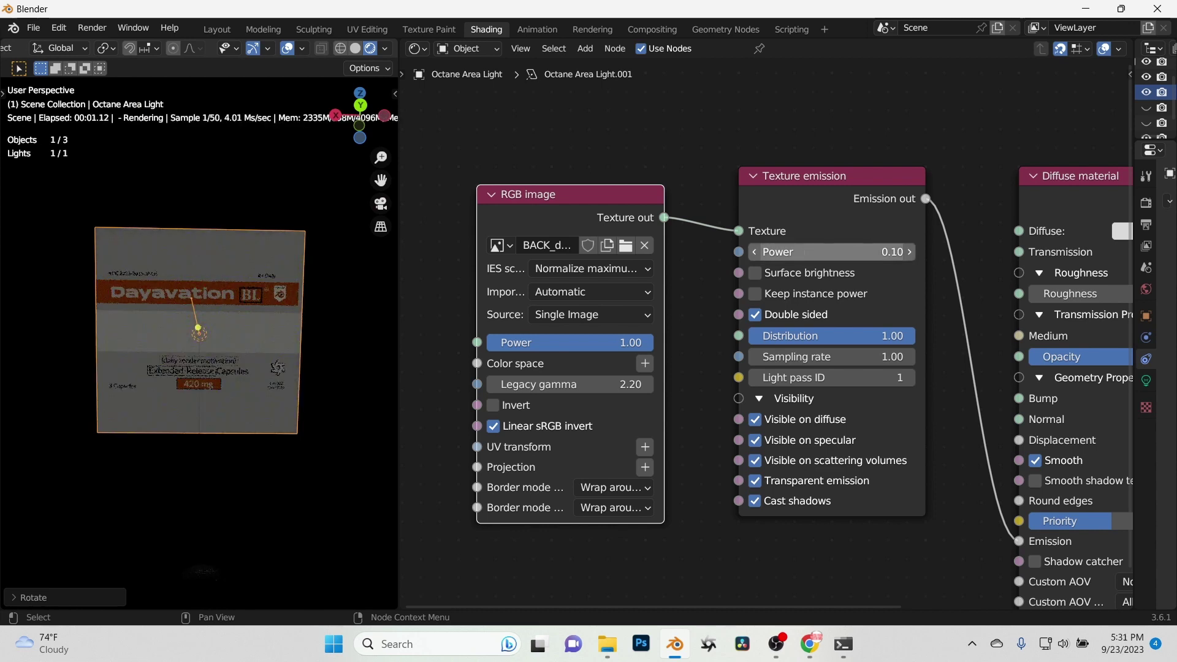
click(803, 253)
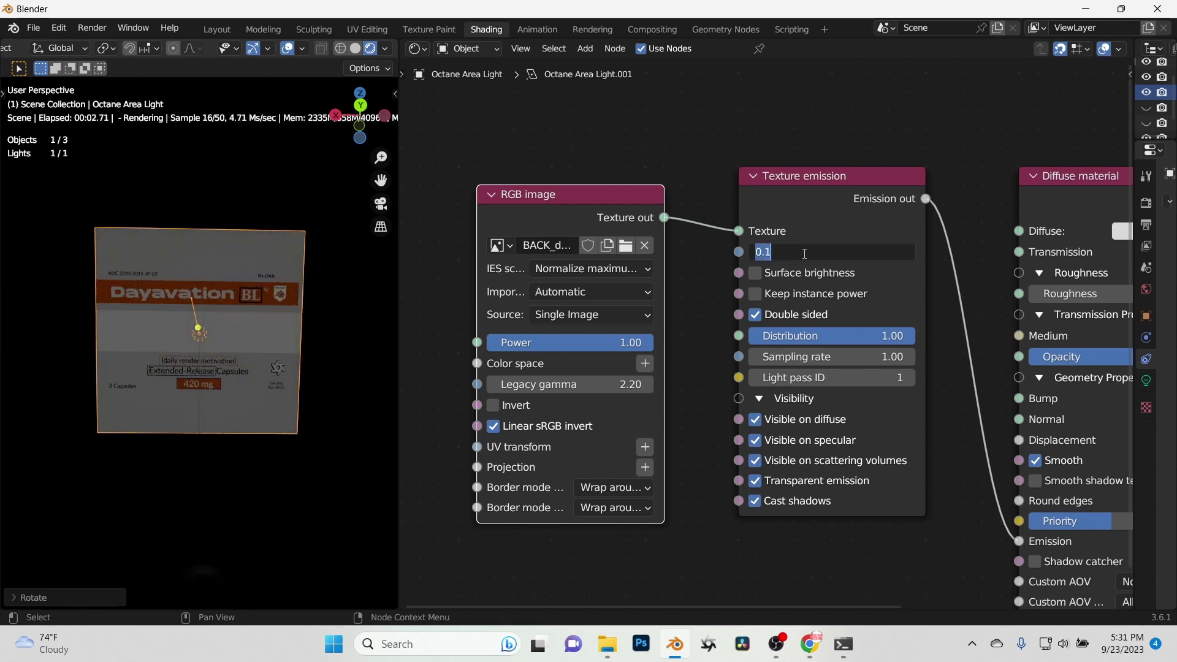
text(.)
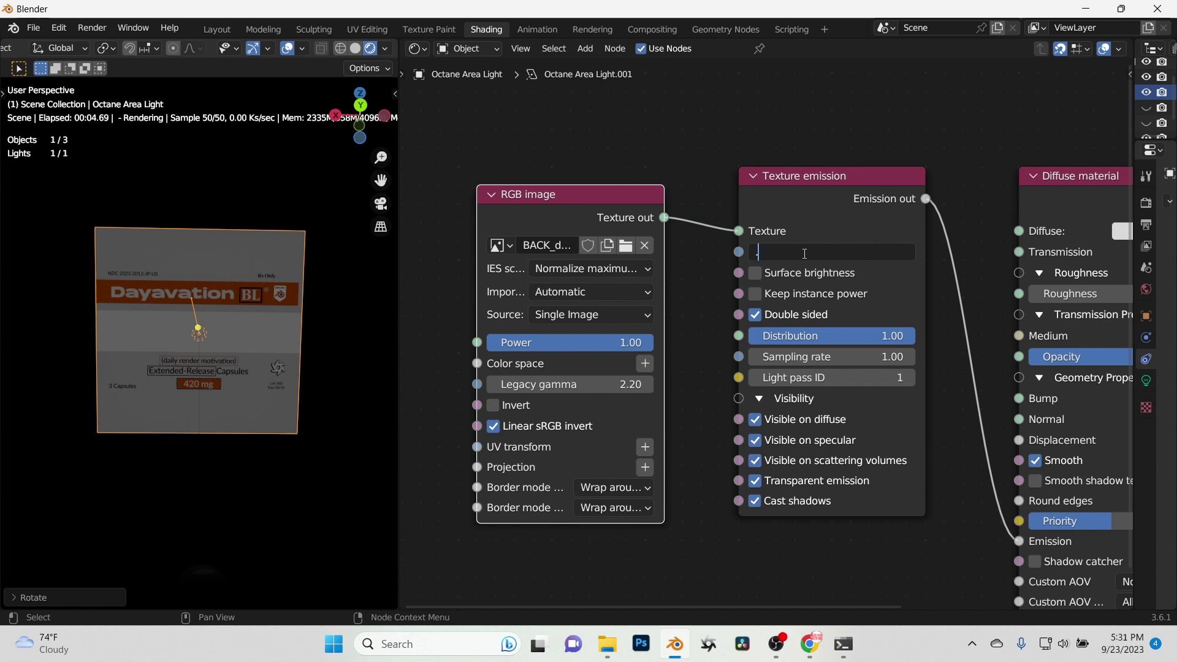
text(25)
key(Return)
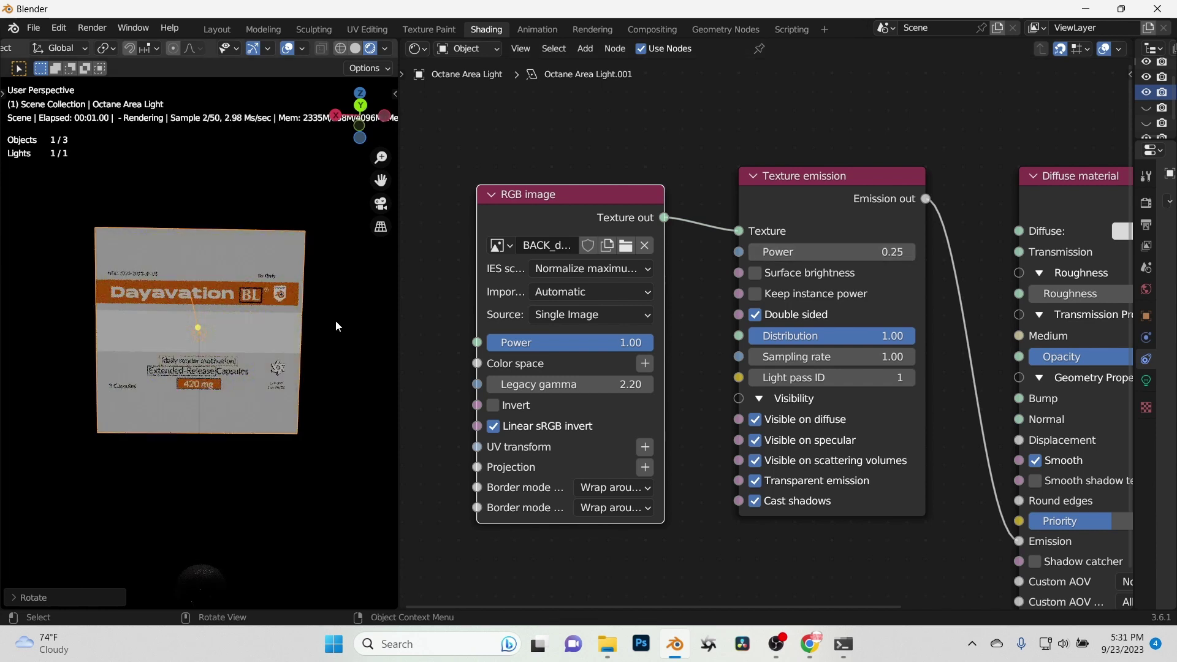
Step: Test Power 10 and 5, then settle on 0.25 for a readable image
click(774, 253)
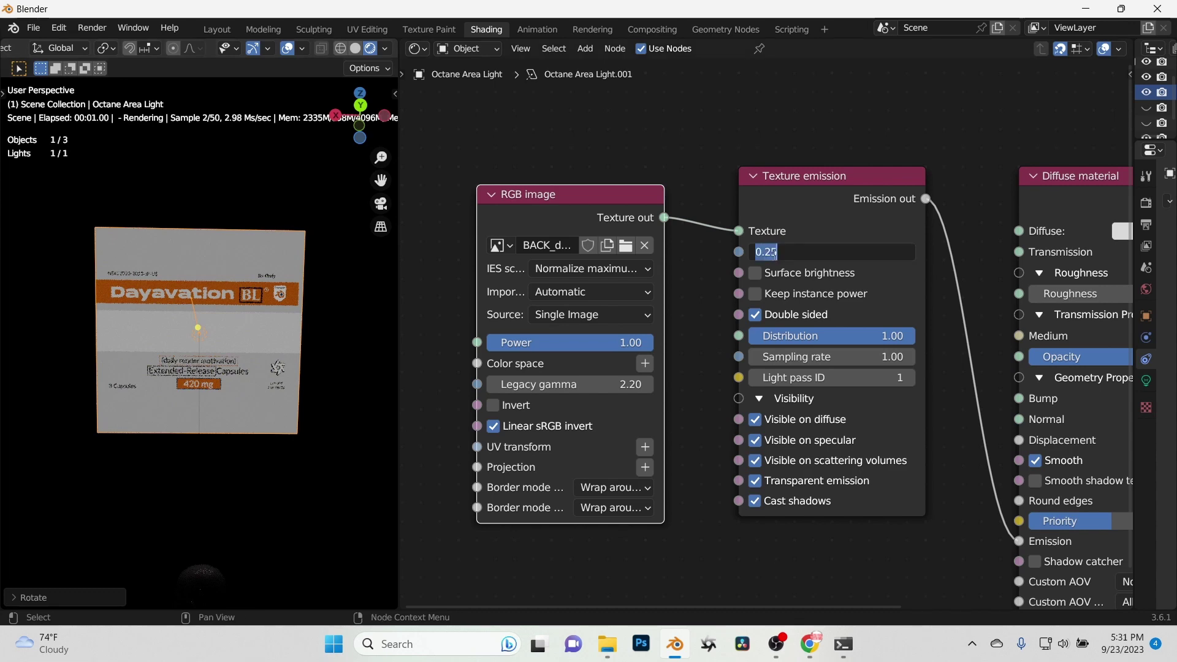
text(10)
key(Return)
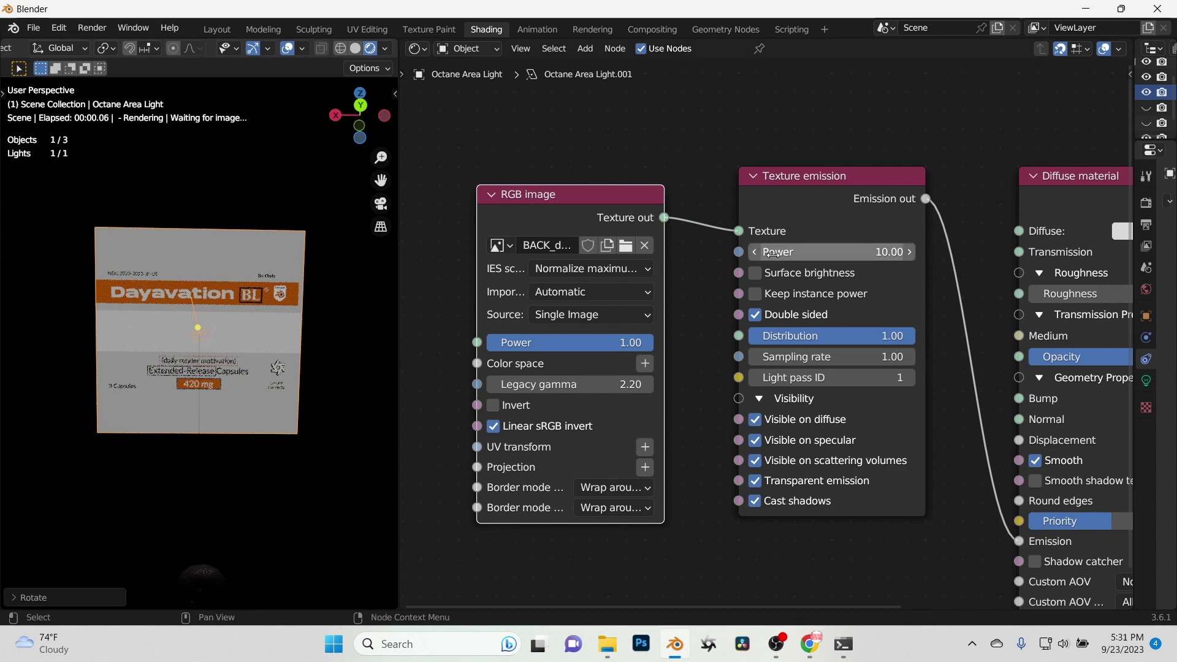
click(822, 254)
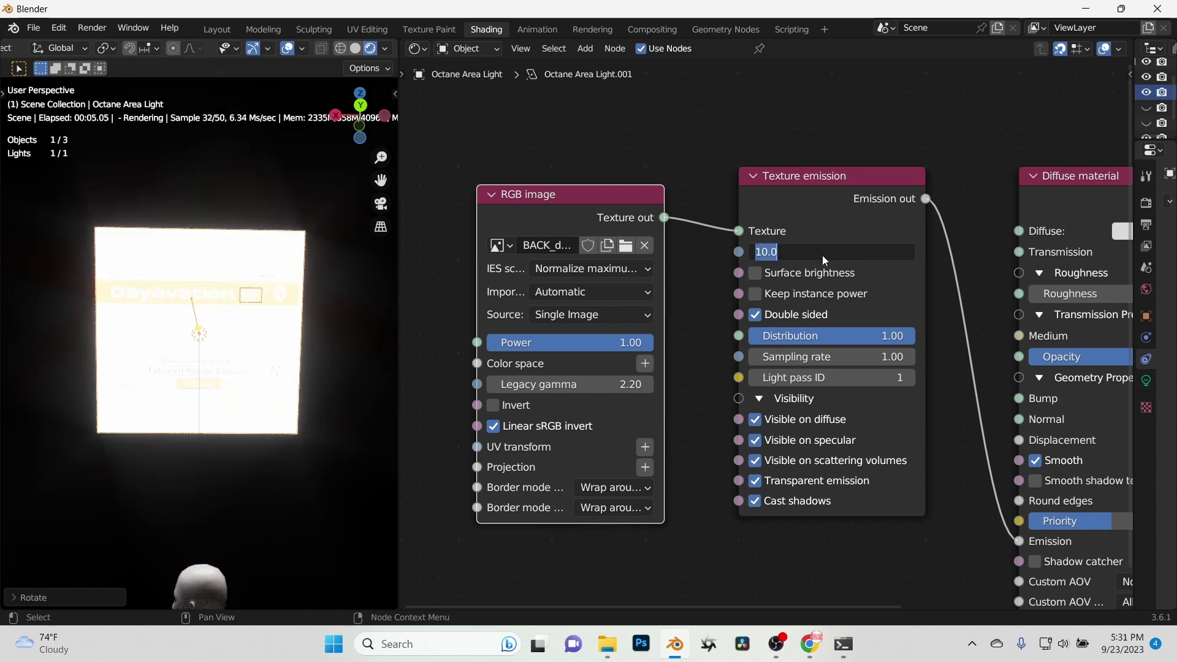
text(5)
key(Return)
click(814, 253)
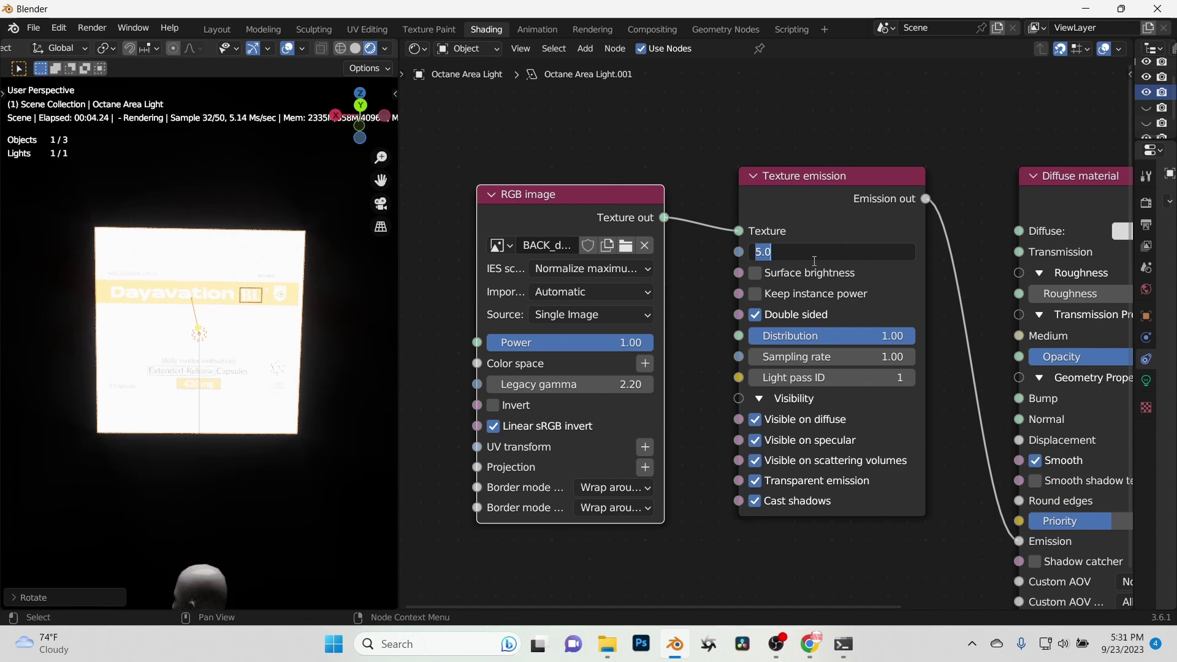
text(0.25)
key(Return)
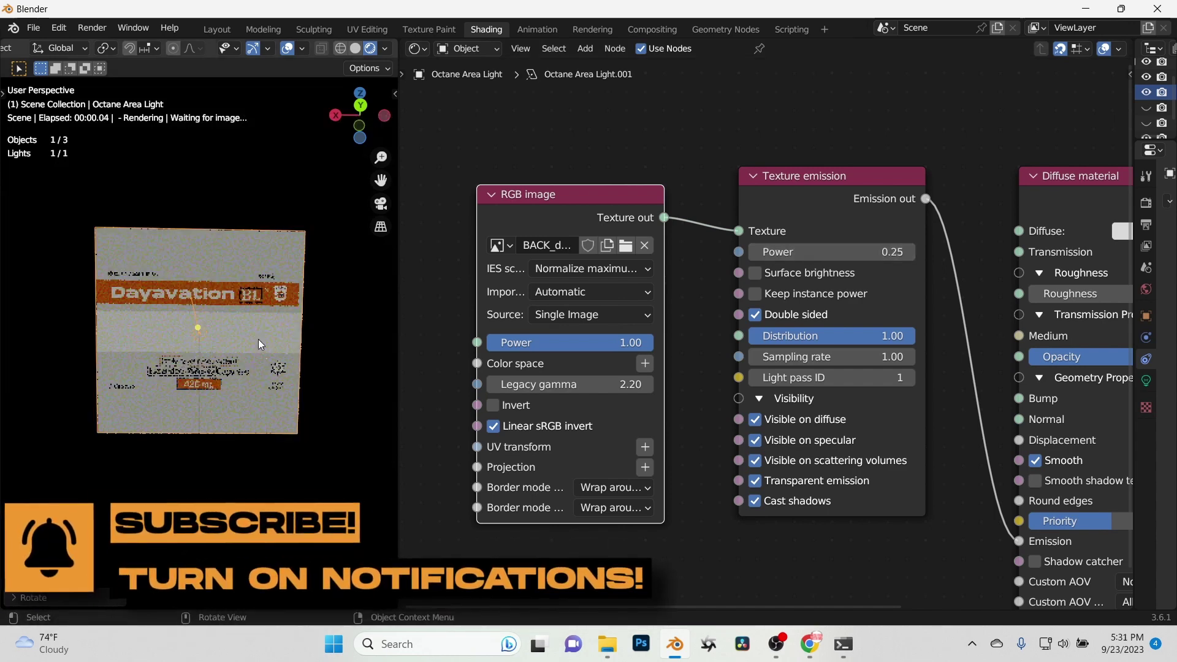